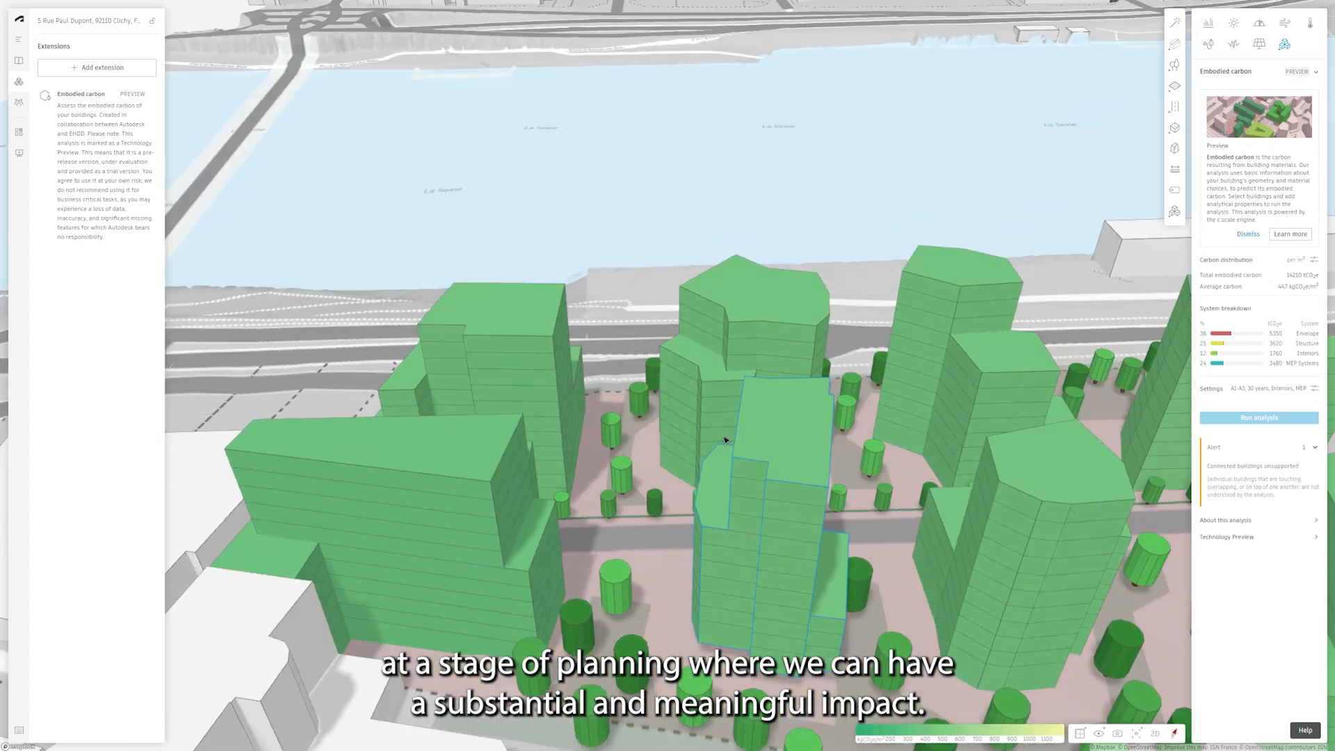
# View the analysed building cluster from the saved camera positions.
pyautogui.click(1117, 733)
pyautogui.click(1113, 654)
pyautogui.click(1119, 674)
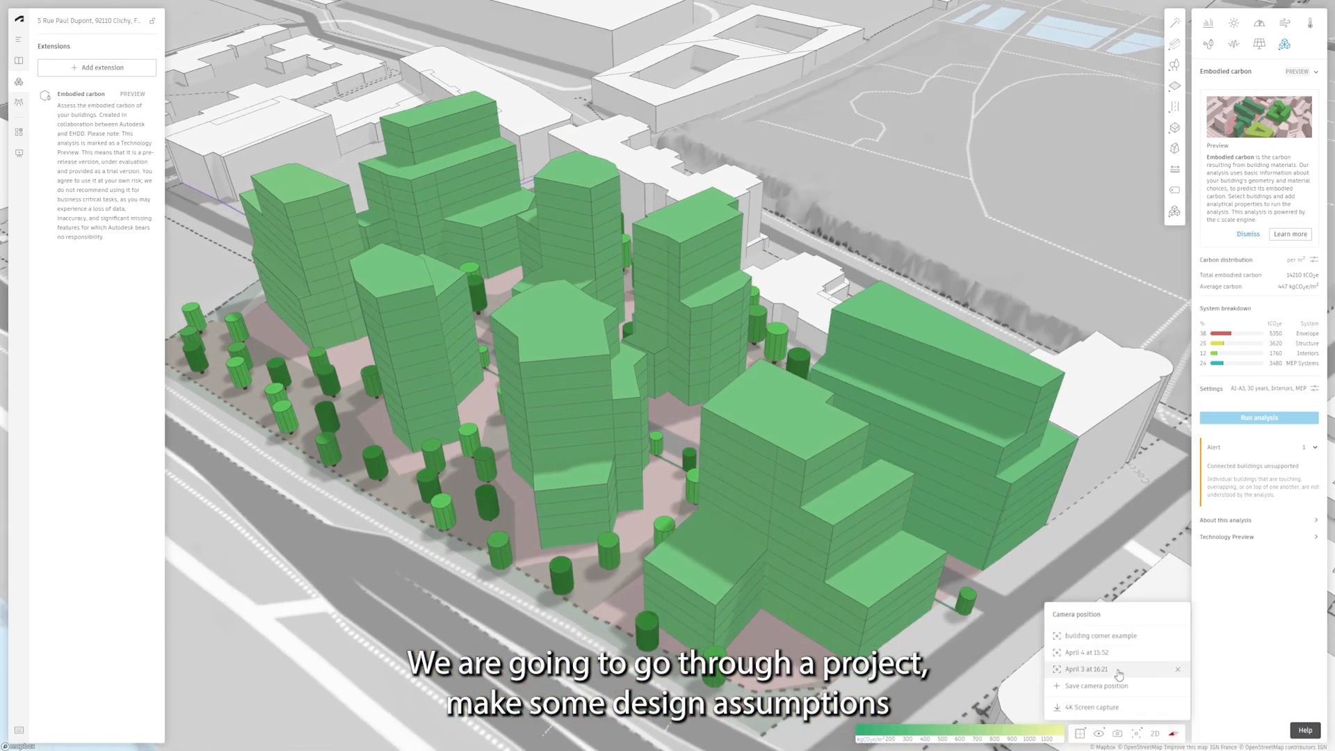
pyautogui.click(1121, 644)
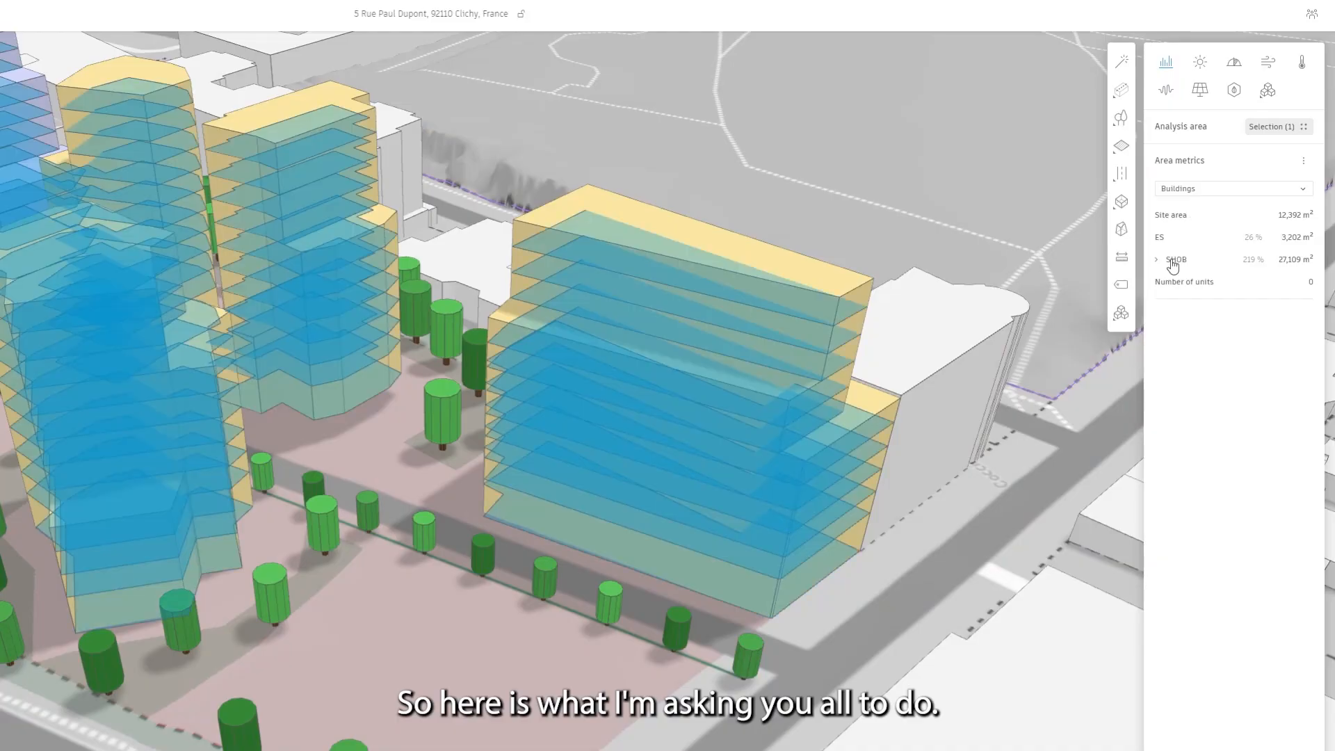
# Expand the SHOB area breakdown and run the embodied carbon analysis on the existing buildings.
pyautogui.click(1172, 261)
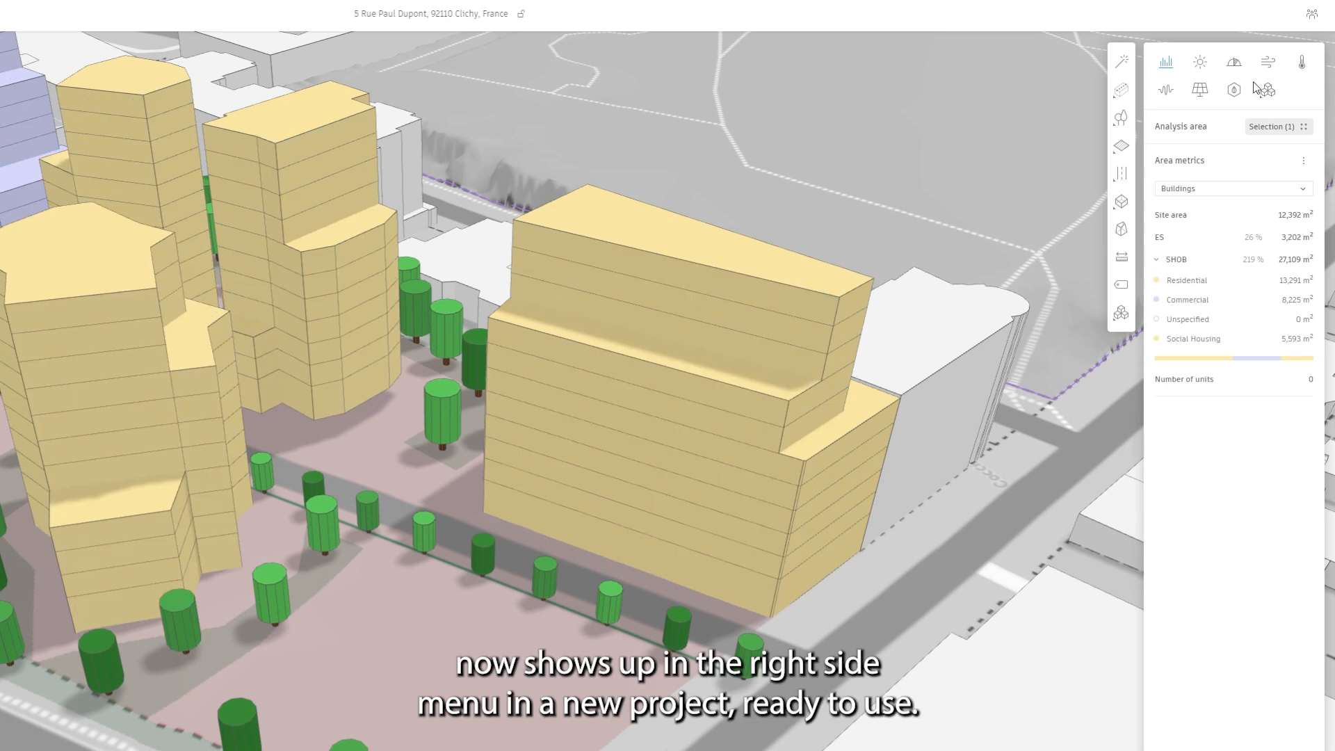
pyautogui.click(1235, 91)
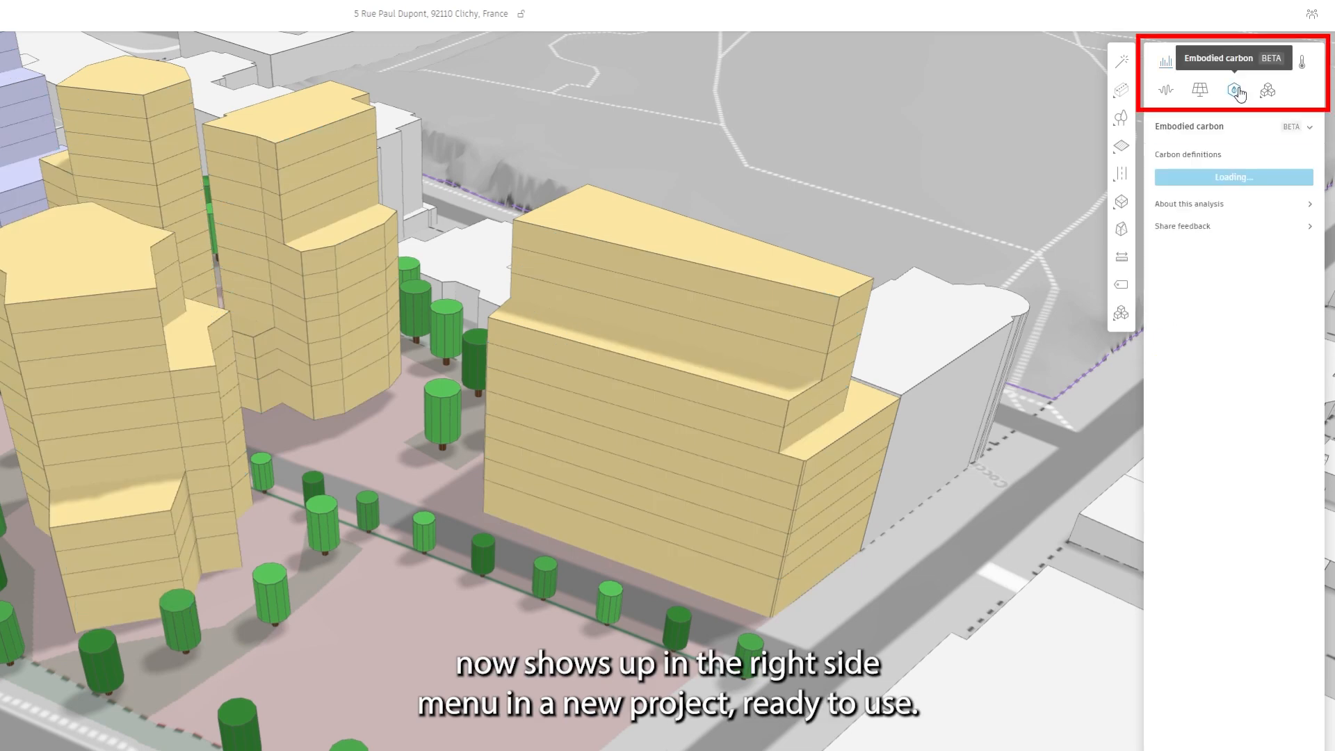
pyautogui.click(1242, 179)
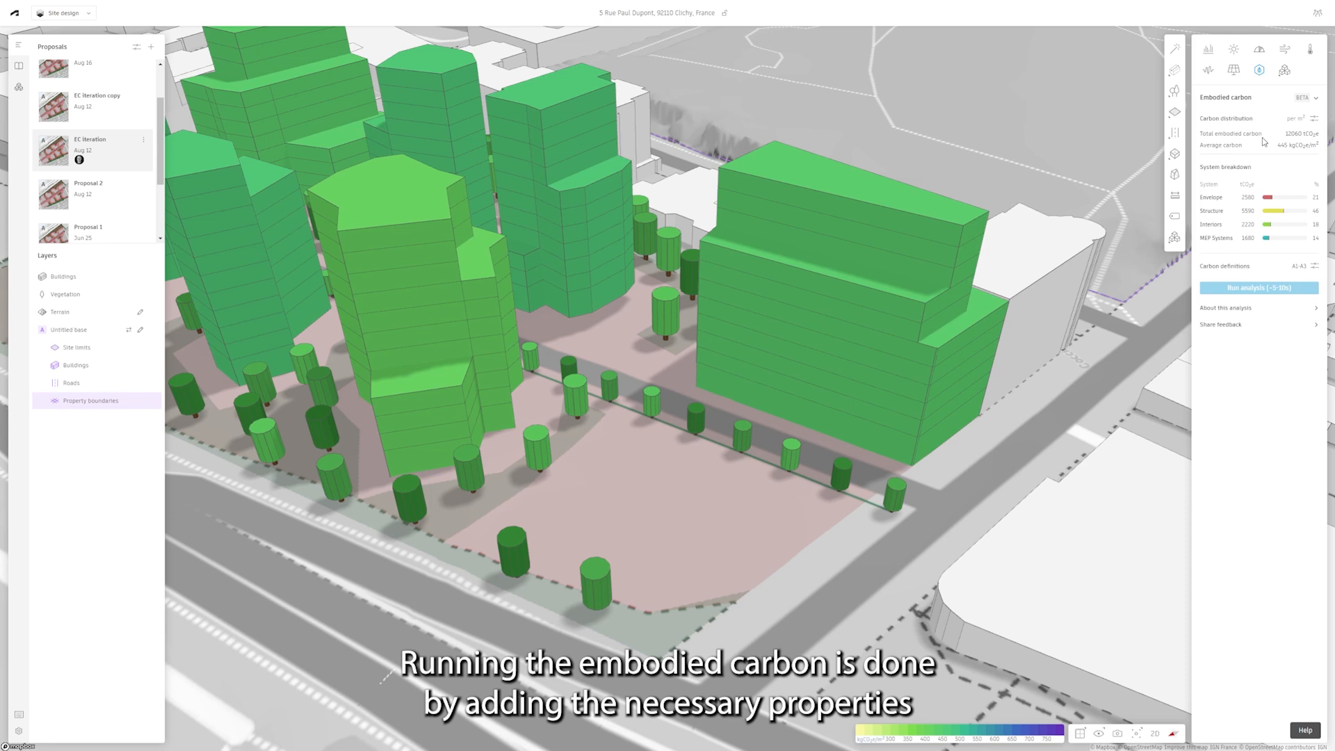
# Draw a two-storey basic building as a podium with a five-cornered footprint on the empty part of the plot.
pyautogui.click(1175, 71)
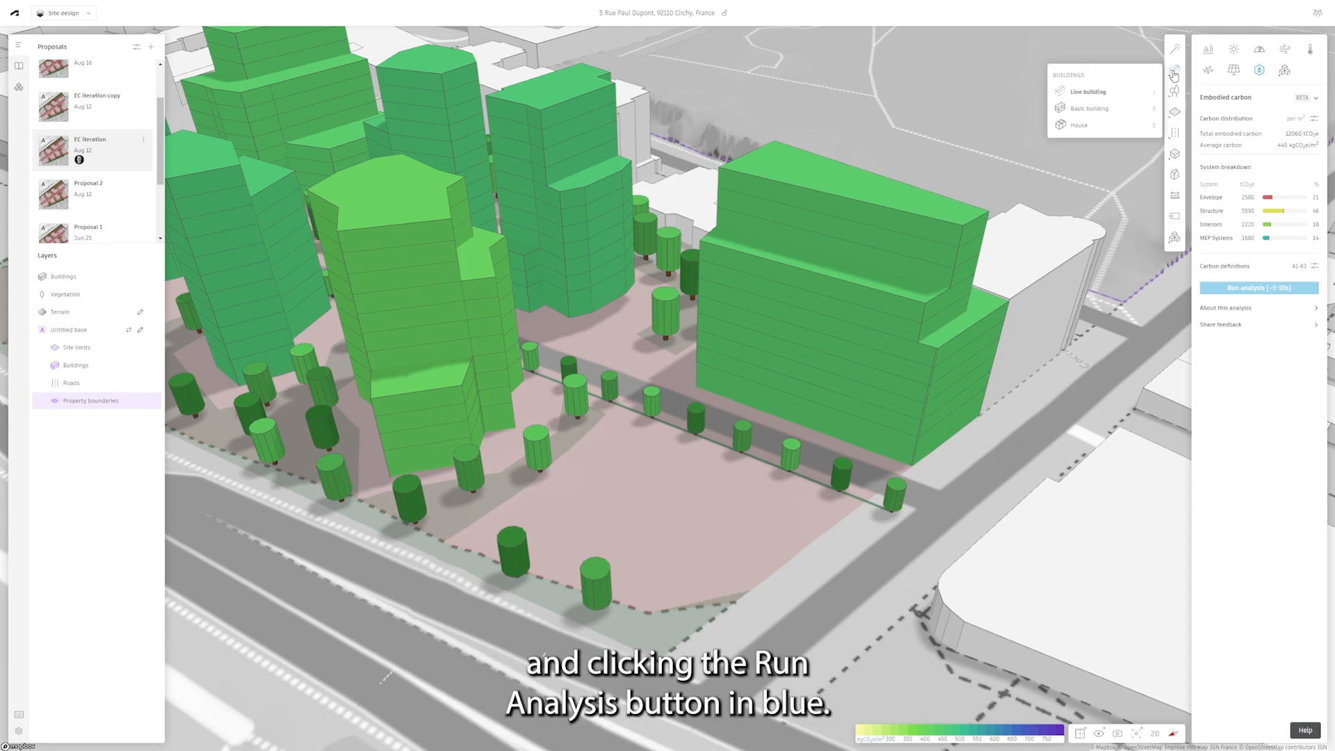
pyautogui.click(1120, 109)
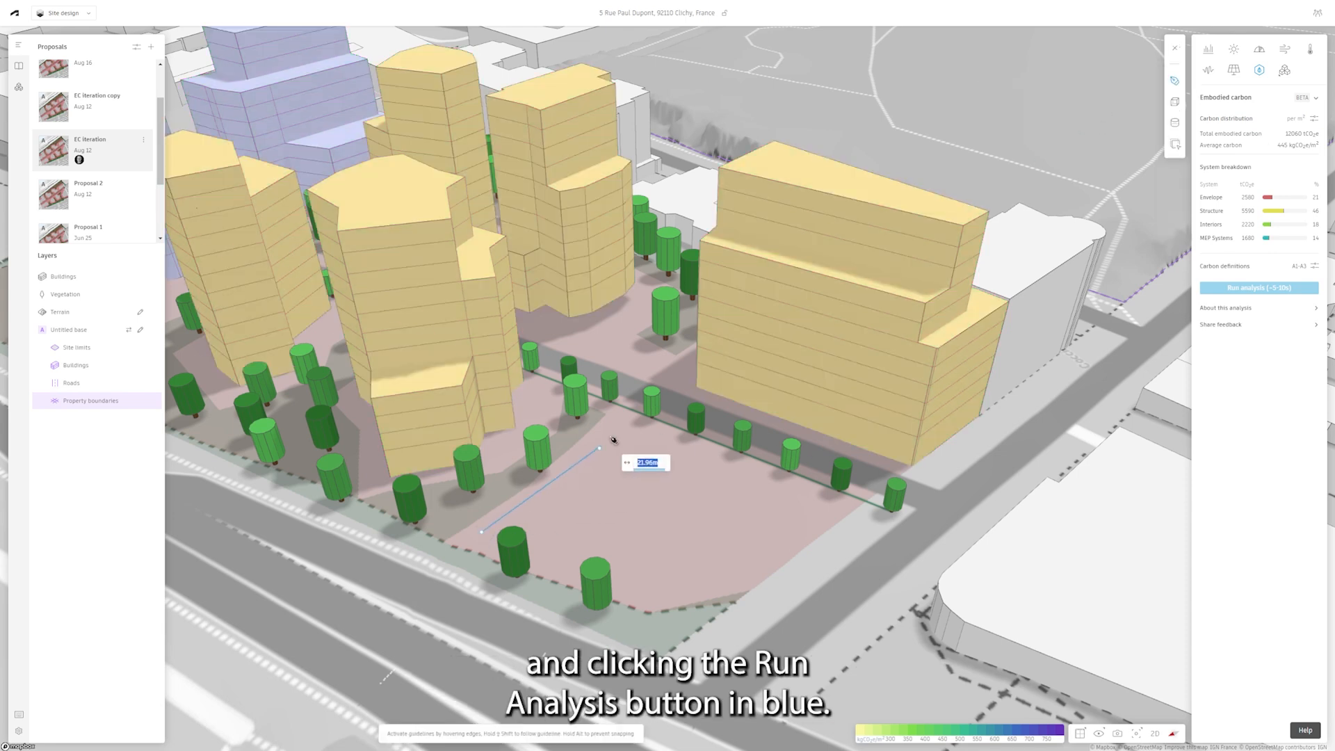
pyautogui.click(617, 425)
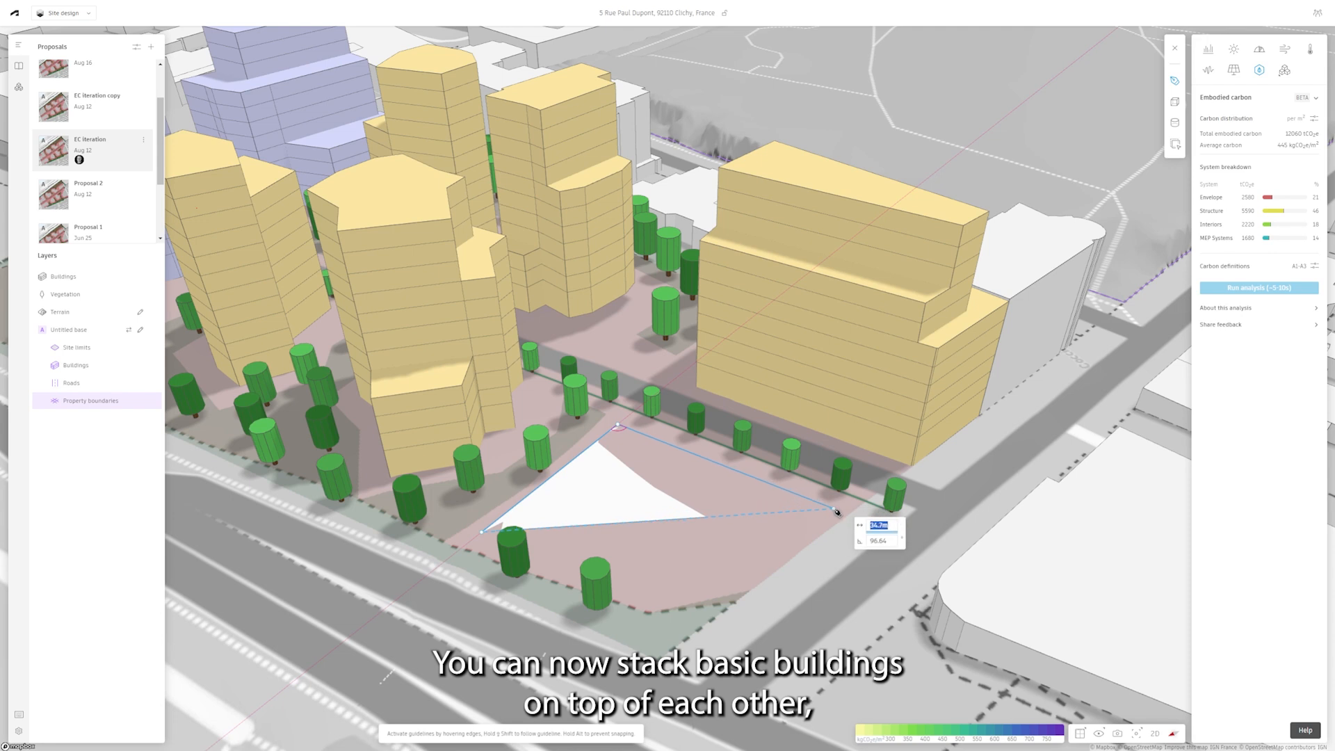
pyautogui.click(835, 509)
pyautogui.click(734, 580)
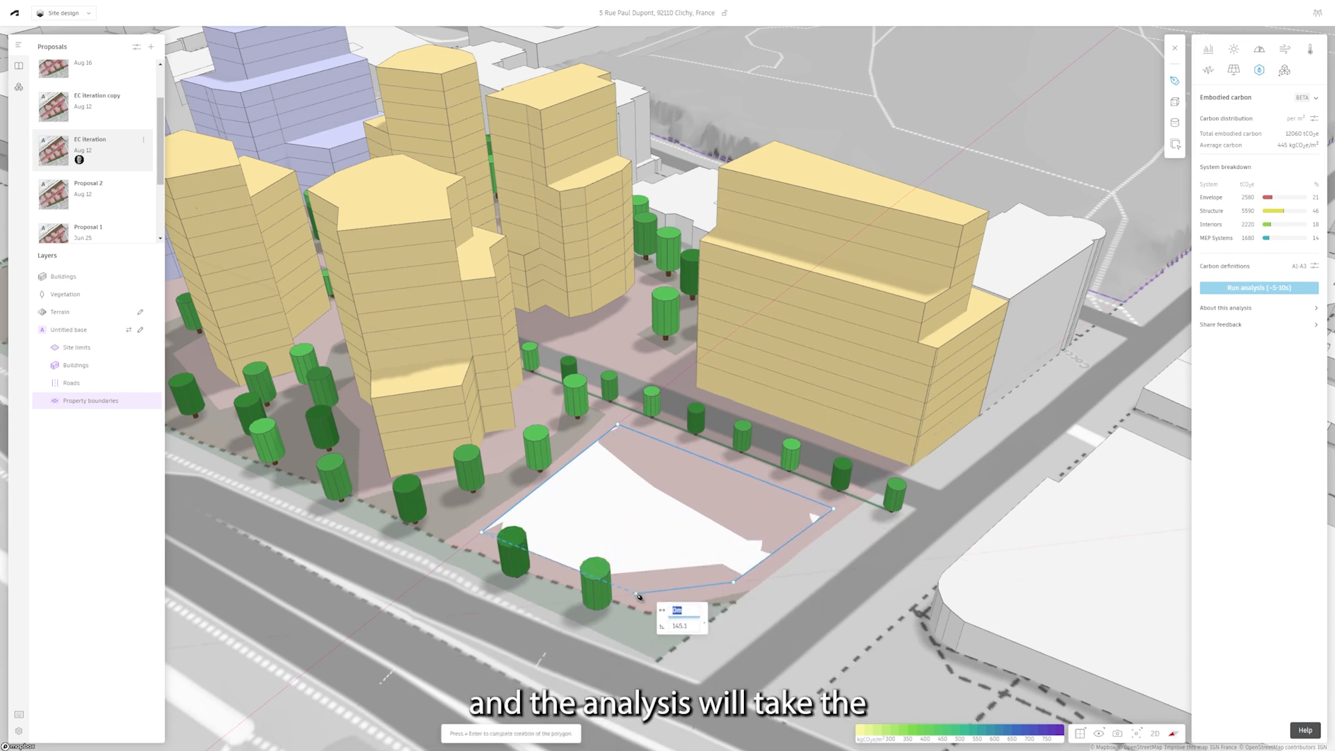
pyautogui.press('Return')
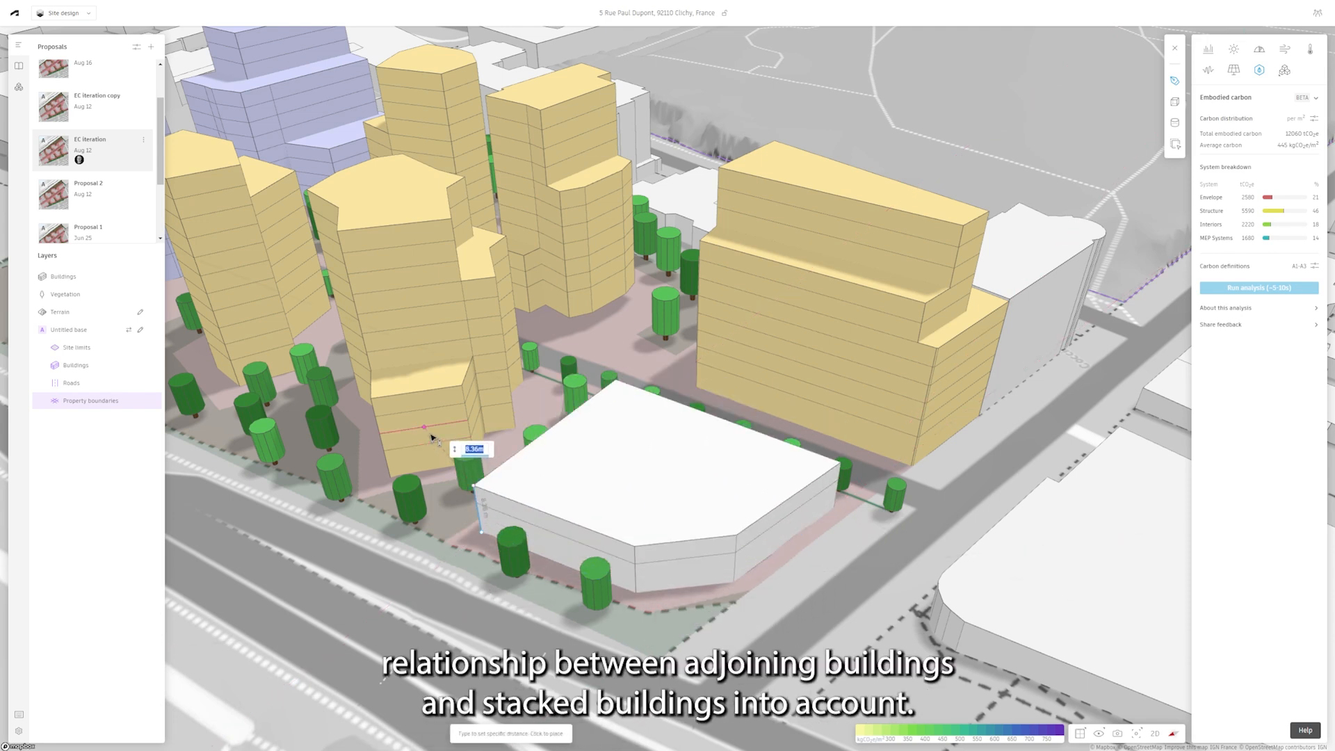
# Stack an L-shaped basic building along the podium's rear edges, with one wing raised to nine floors above the lower wing.
pyautogui.moveTo(1174, 70)
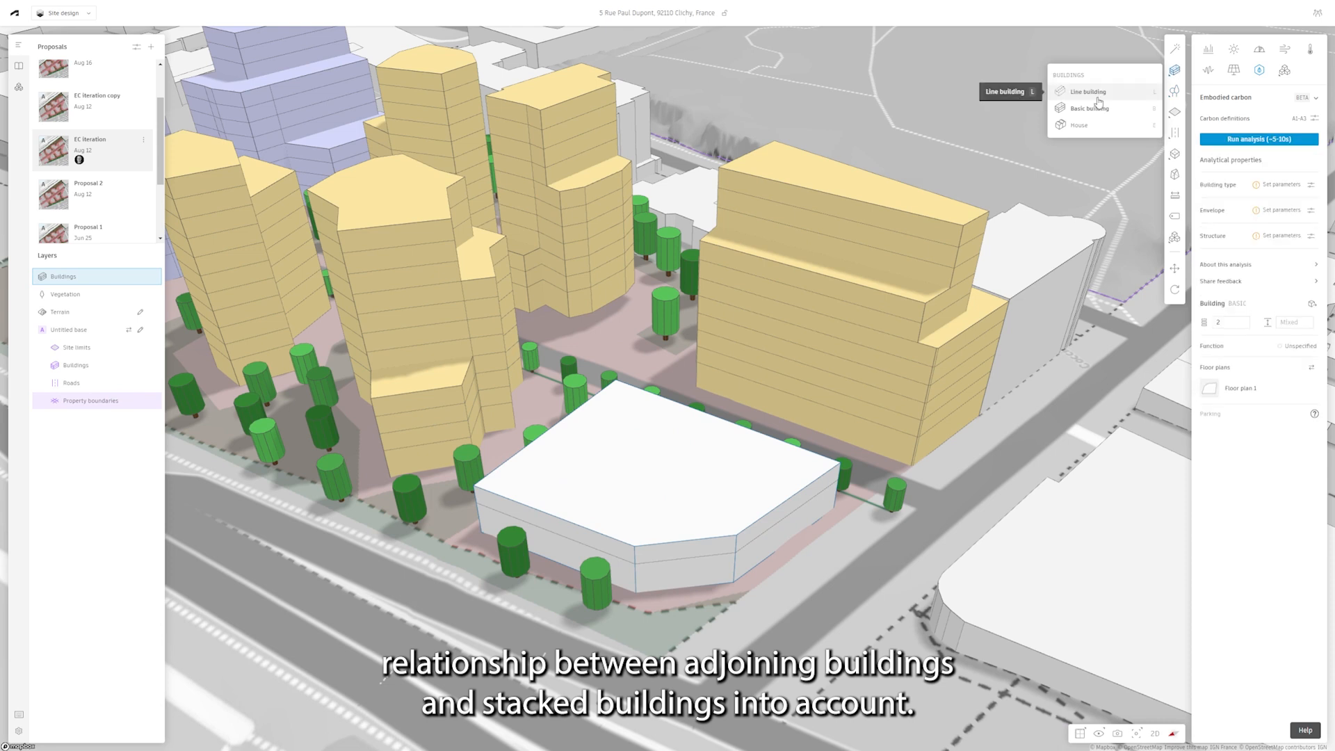
pyautogui.click(1089, 108)
pyautogui.click(615, 382)
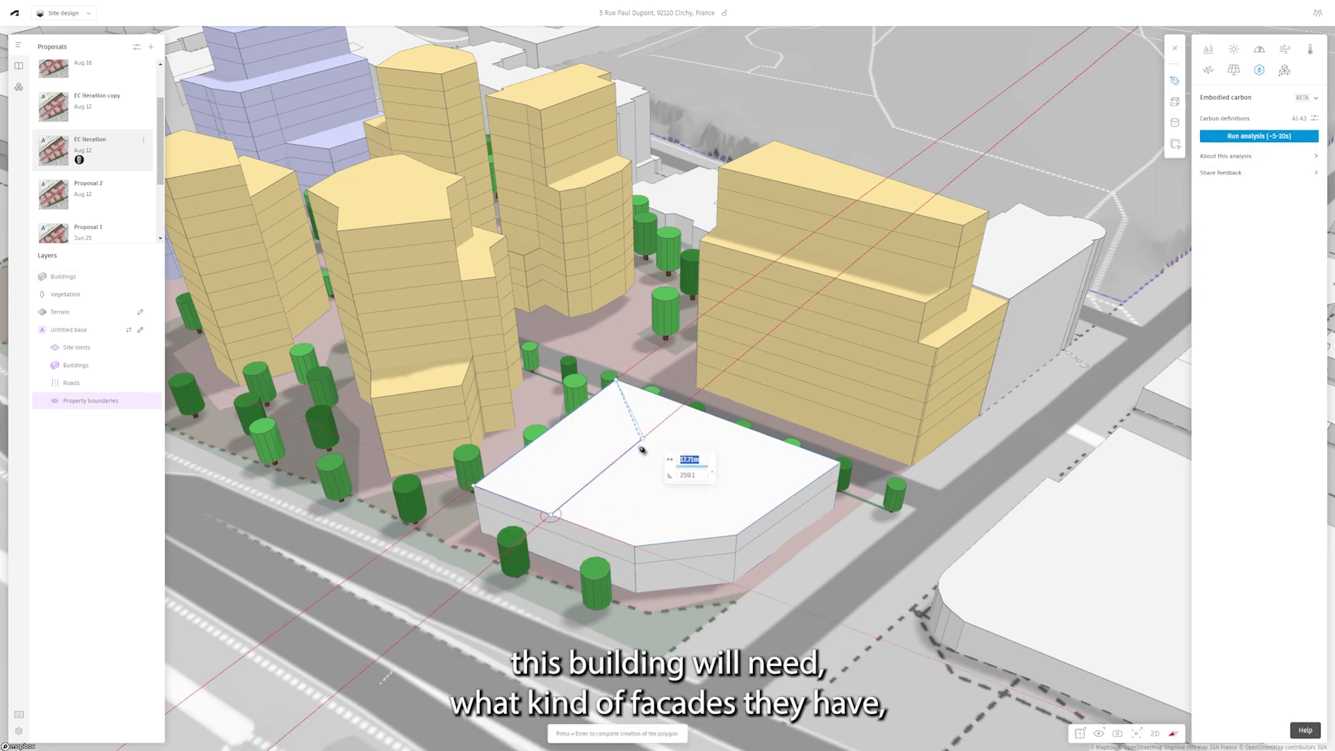
pyautogui.click(633, 452)
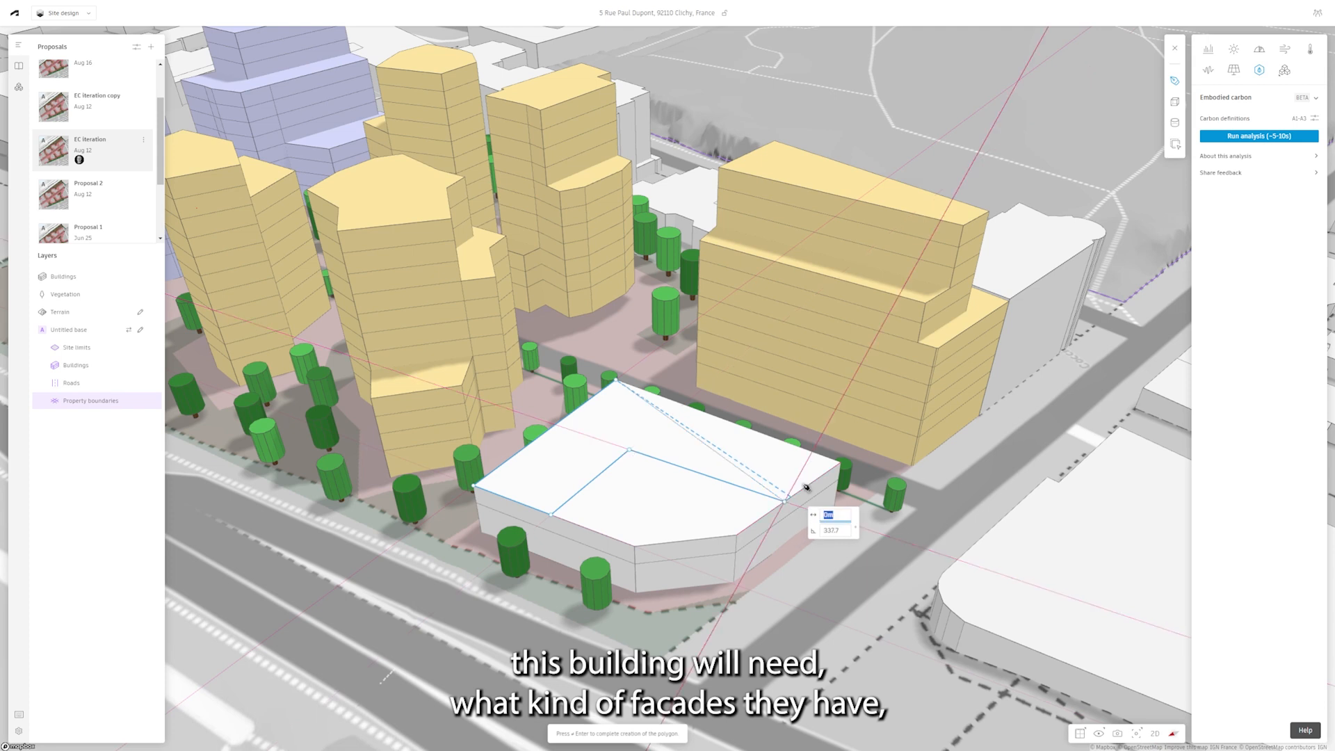
pyautogui.click(841, 463)
pyautogui.press('Return')
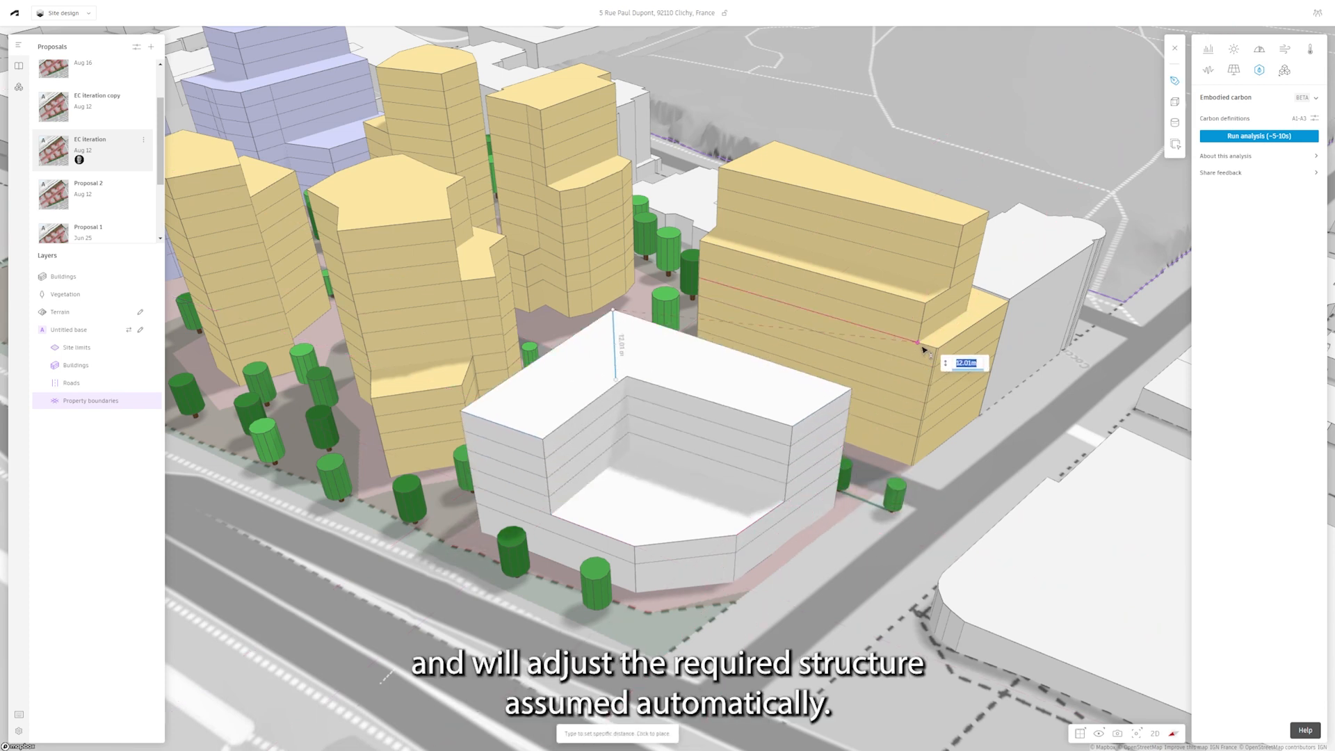
pyautogui.click(926, 306)
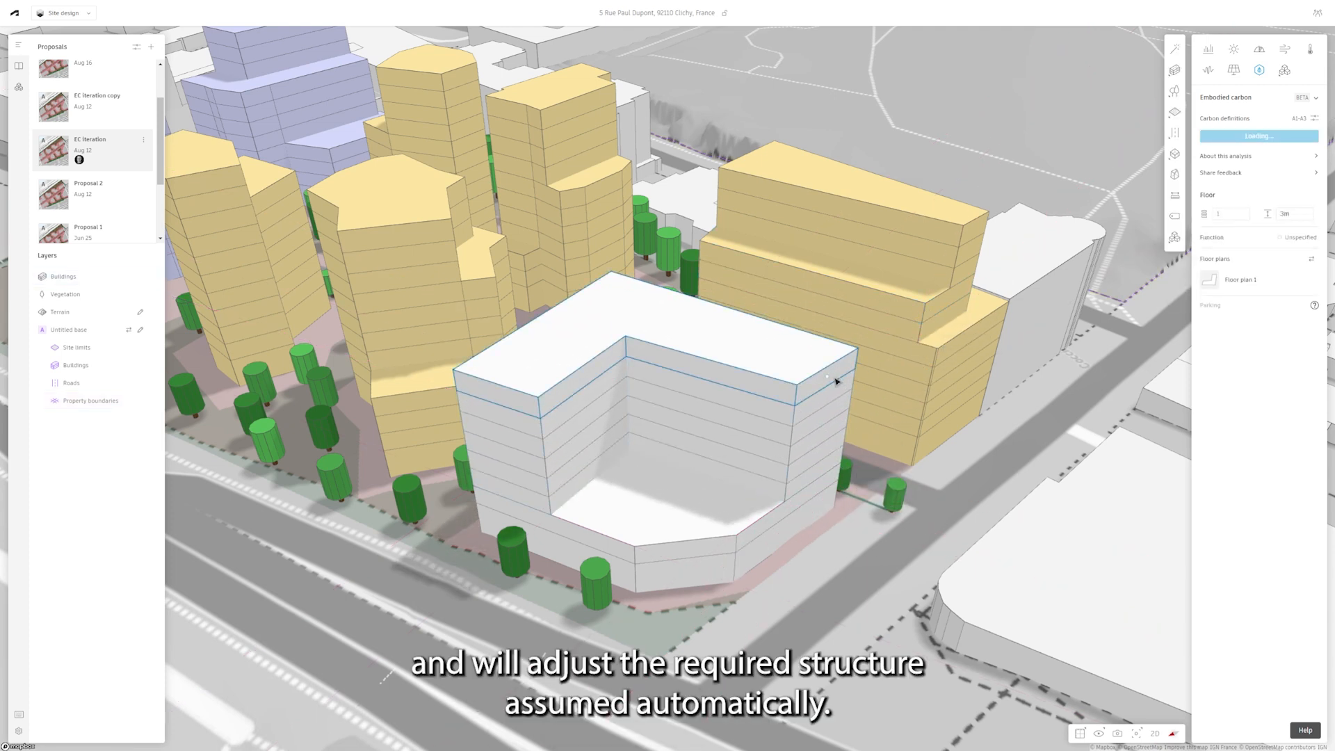
pyautogui.click(739, 361)
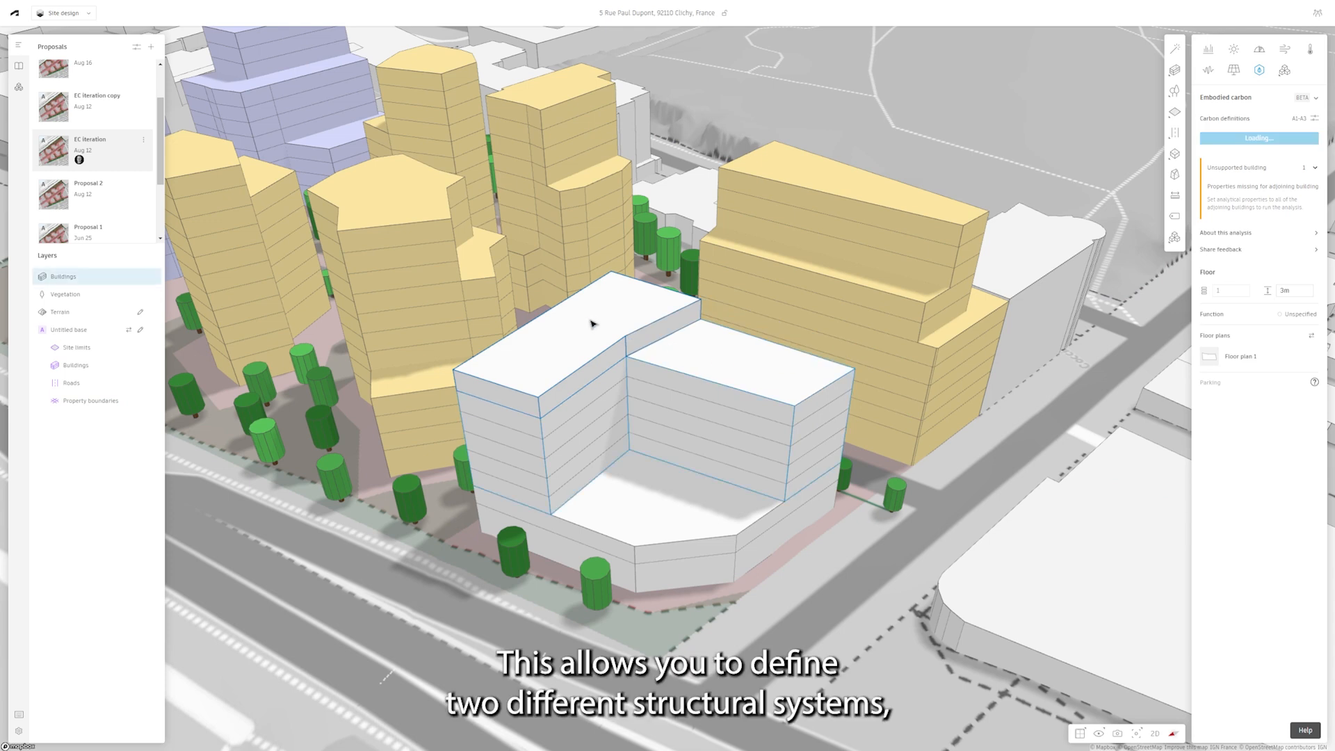
pyautogui.moveTo(609, 311); pyautogui.dragTo(433, 222)
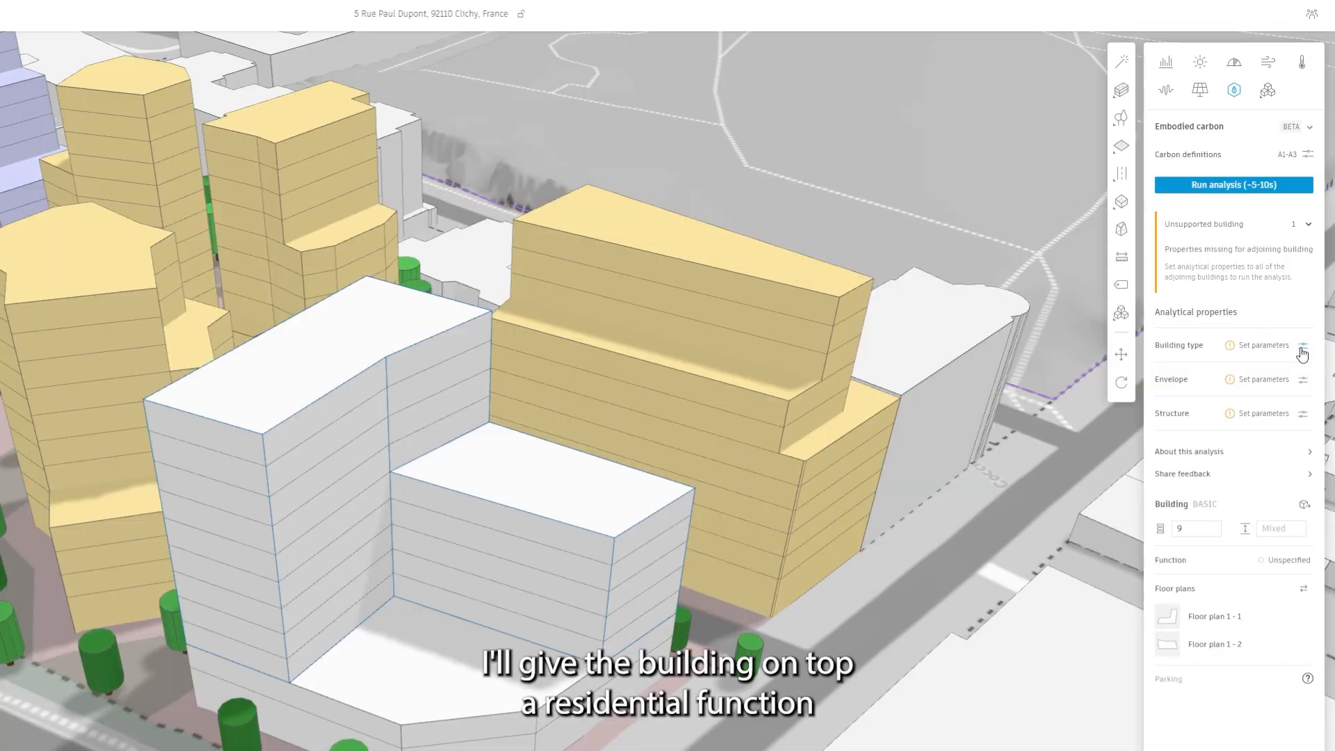
# Set the upper building's type to Residential and give both stacked buildings aluminum composite cladding with a 51% window-to-wall ratio.
pyautogui.click(1308, 264)
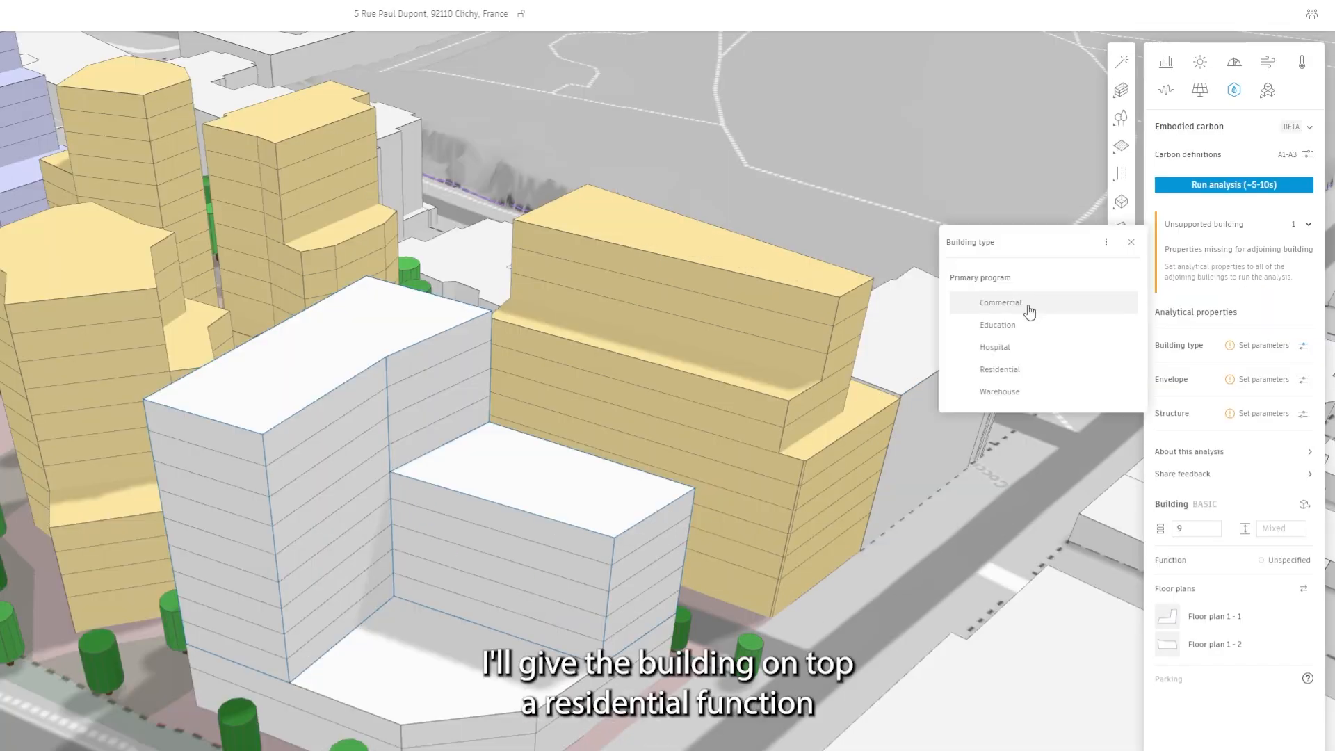
pyautogui.click(1020, 375)
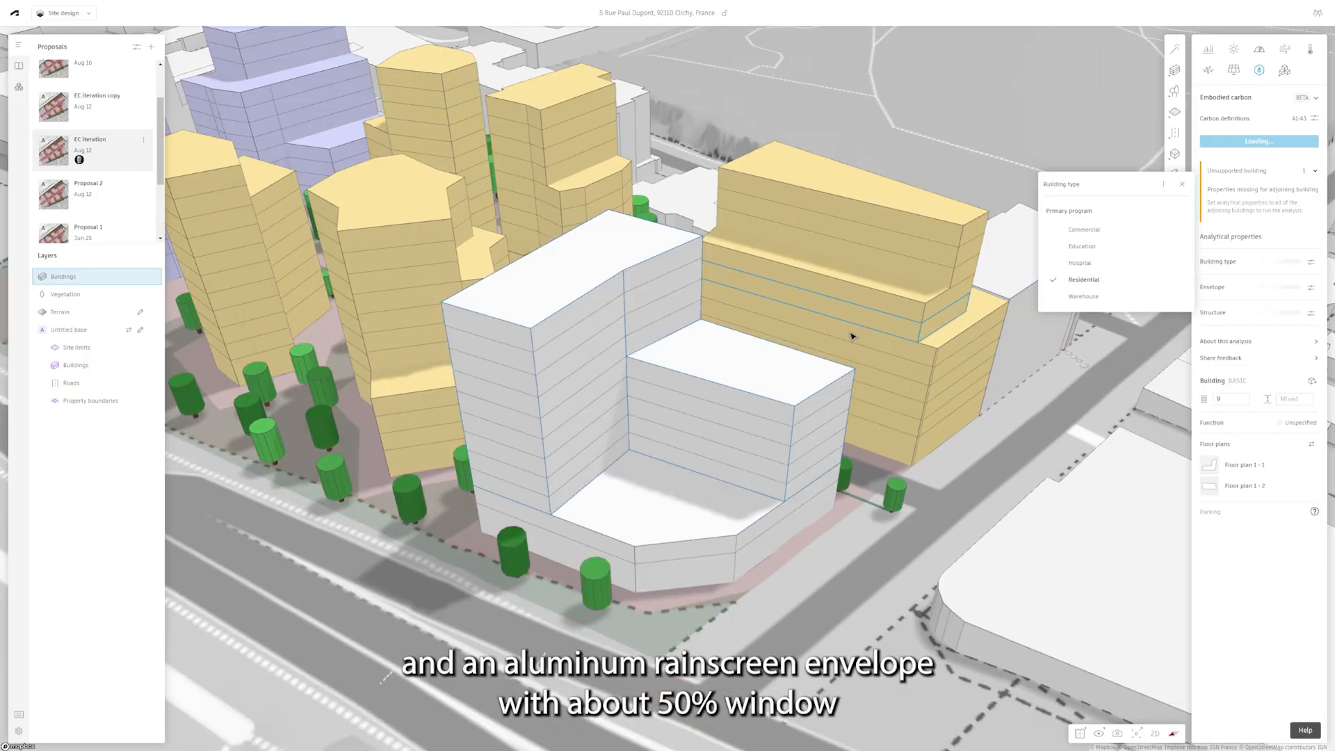
pyautogui.click(693, 526)
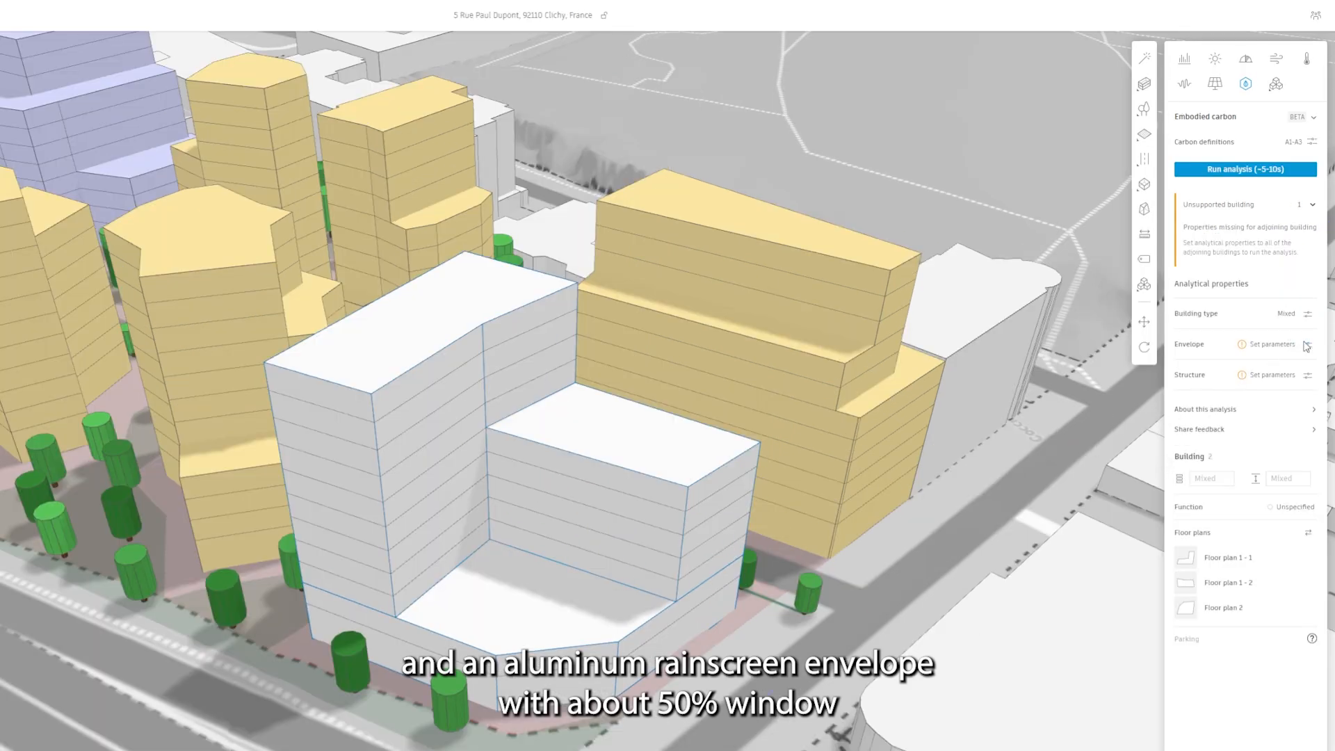
pyautogui.click(1307, 345)
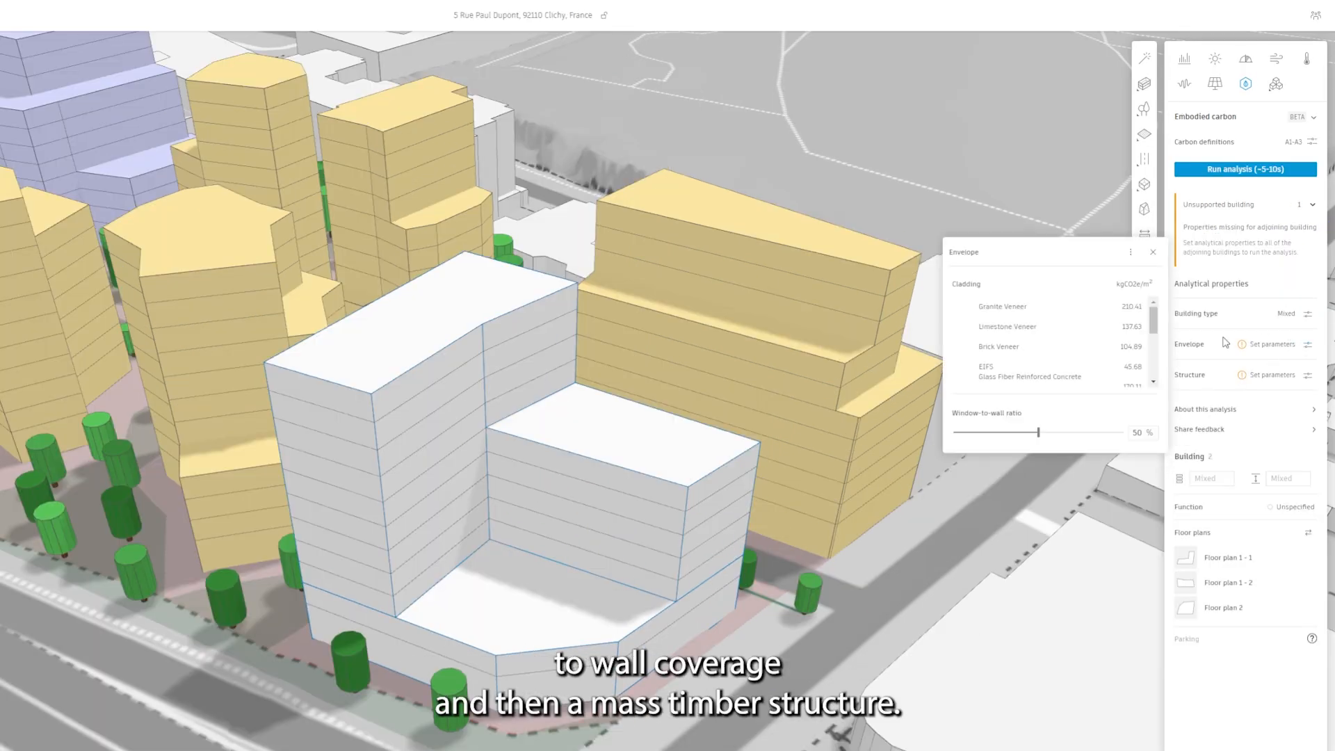
pyautogui.click(1040, 435)
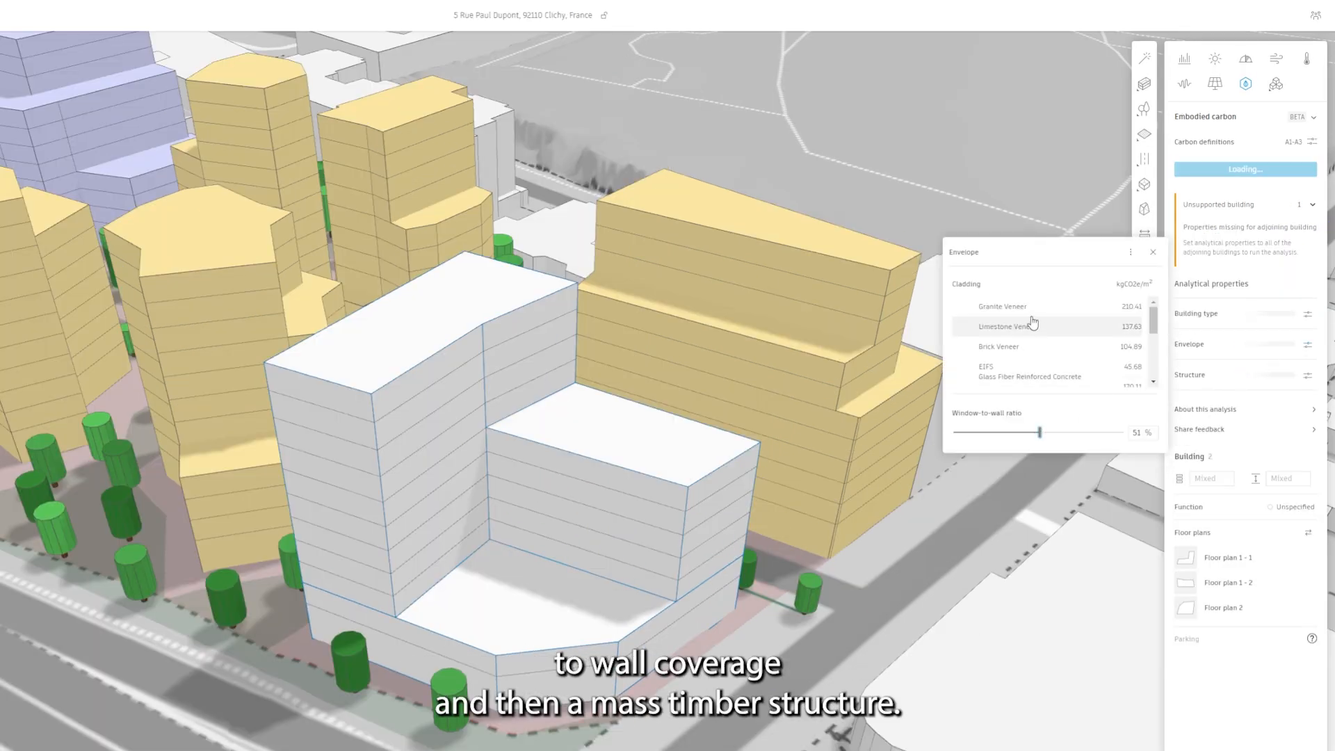
pyautogui.scroll(-2, 1029, 350)
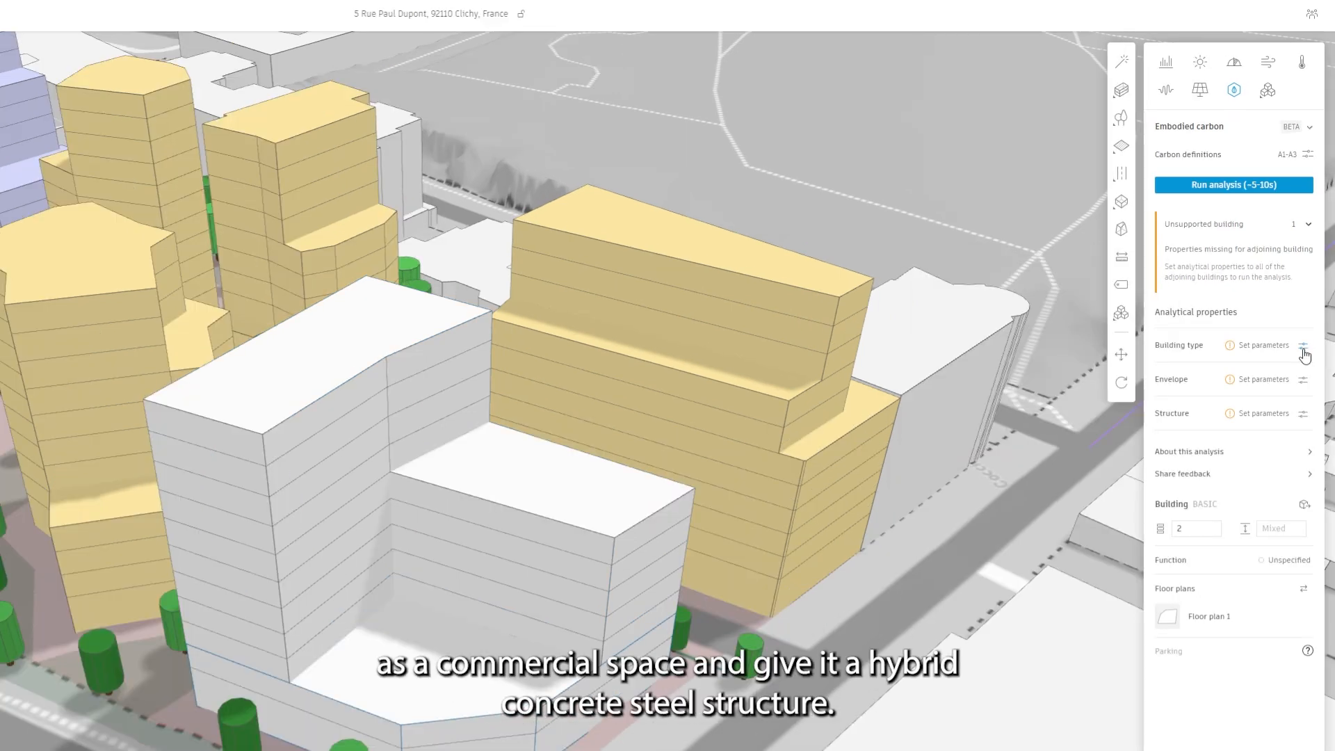
# Set the podium's building type to Commercial and the structure of both stacked buildings to Hybrid concrete-steel.
pyautogui.click(1308, 313)
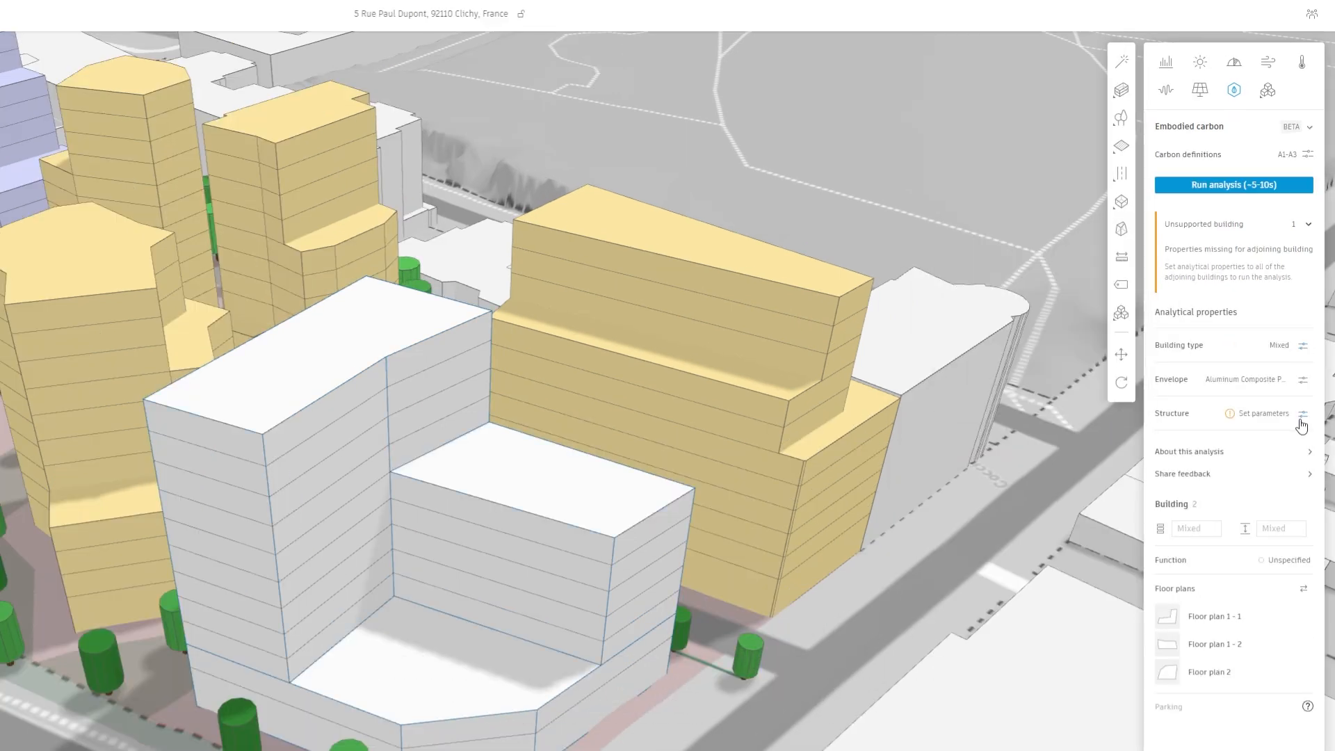
pyautogui.click(1303, 415)
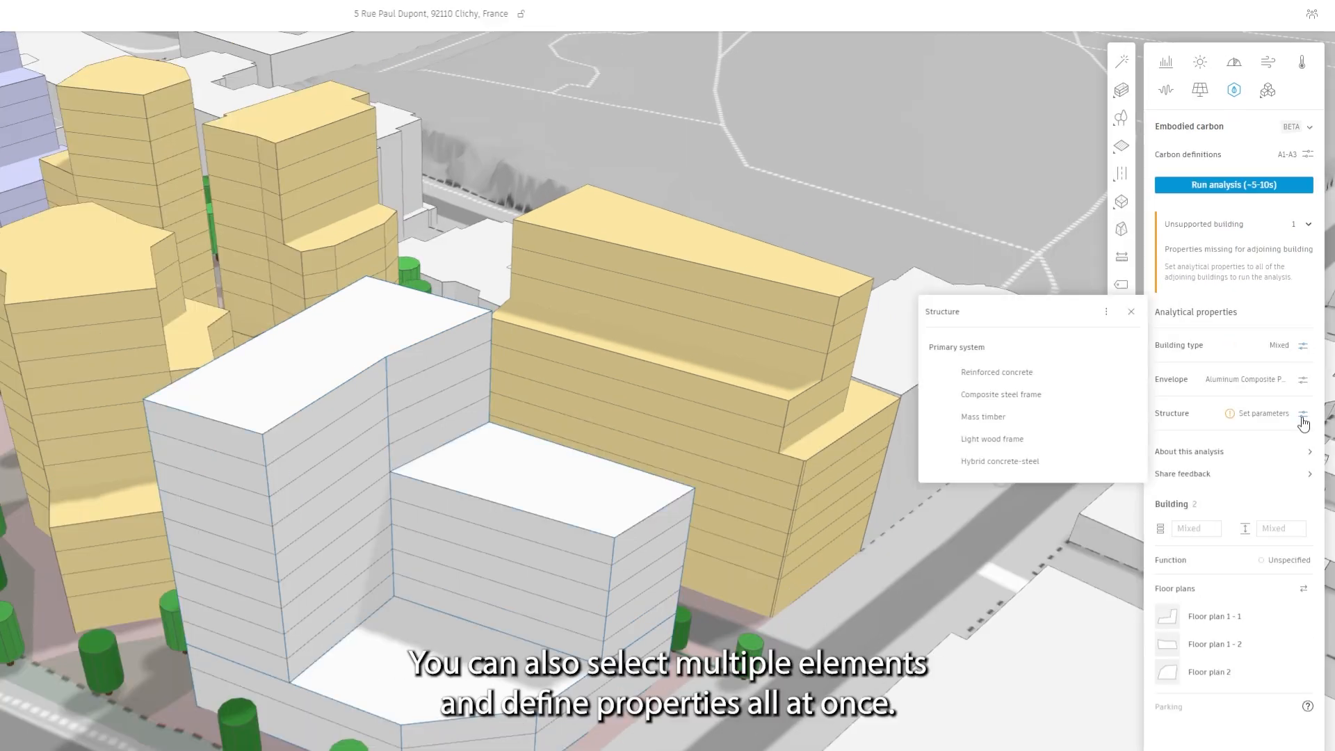
pyautogui.click(994, 461)
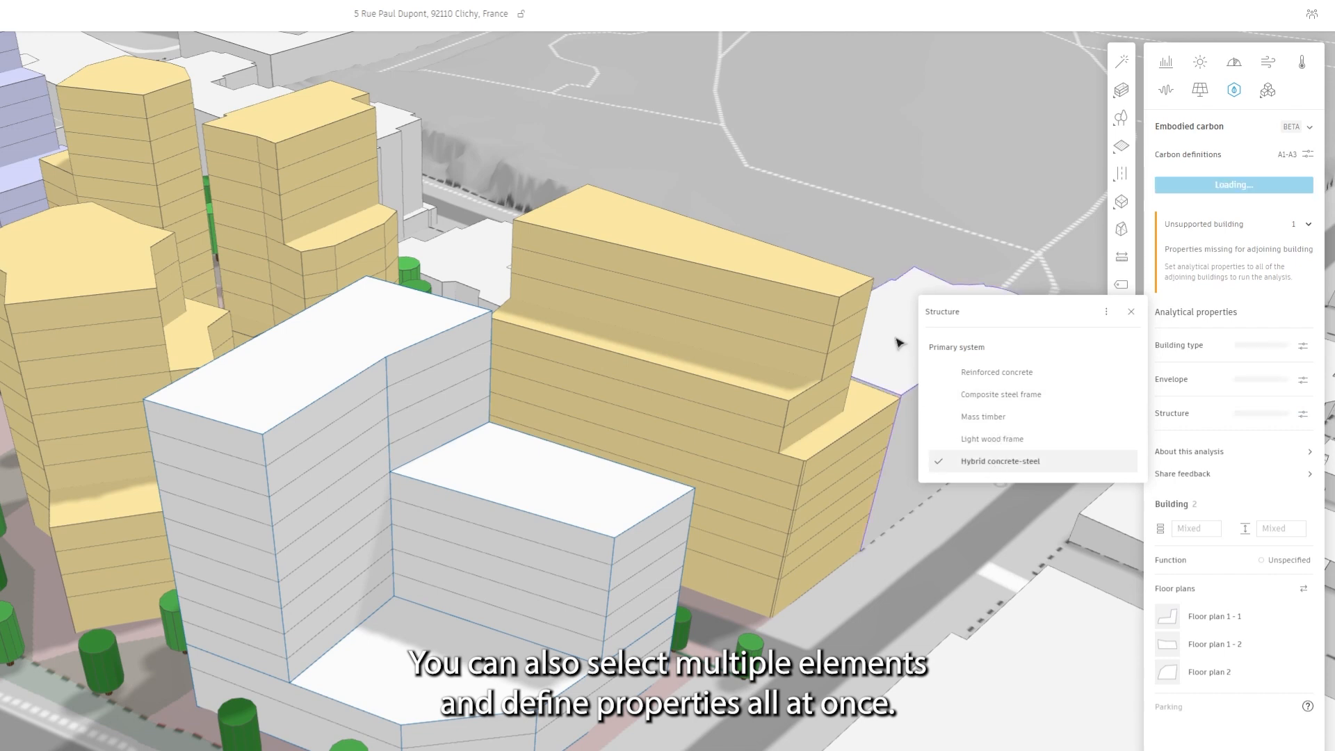
# Run the embodied carbon analysis and select the upper building and podium together to examine their combined system breakdown.
pyautogui.click(959, 216)
pyautogui.click(1200, 182)
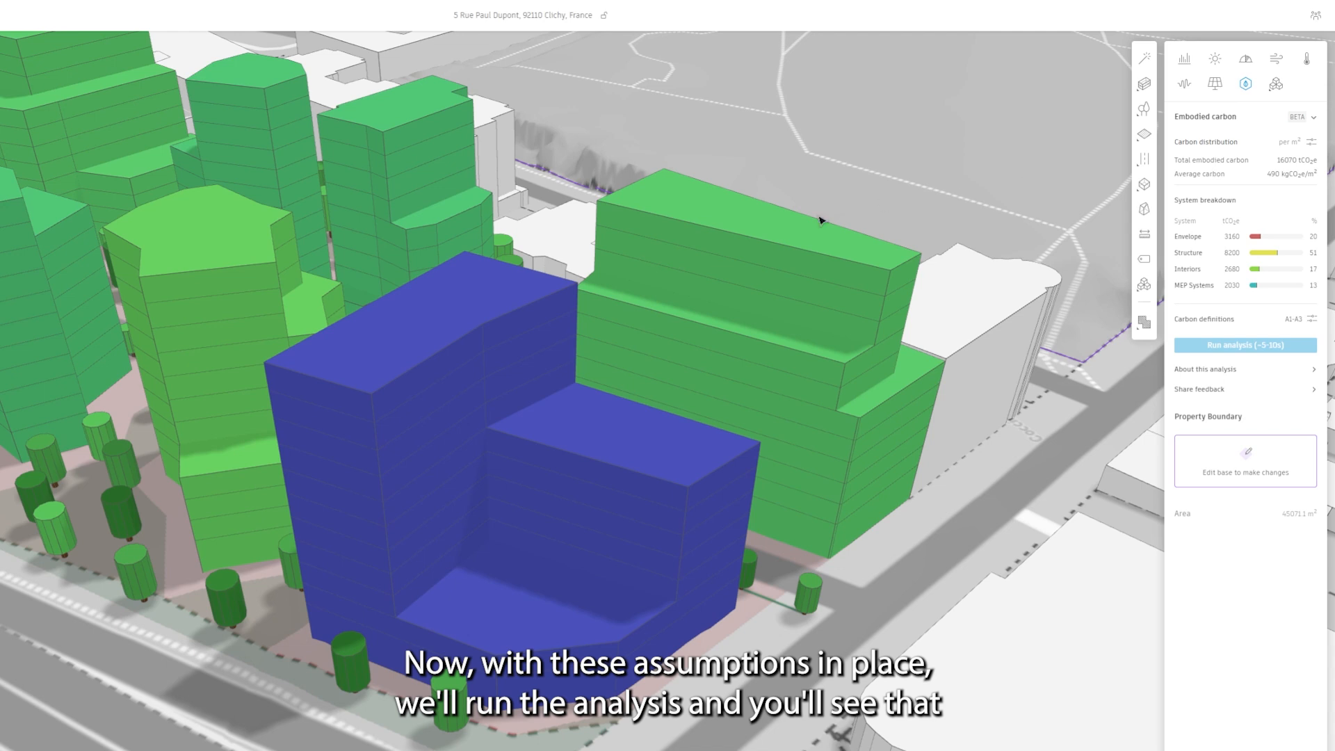
pyautogui.click(468, 289)
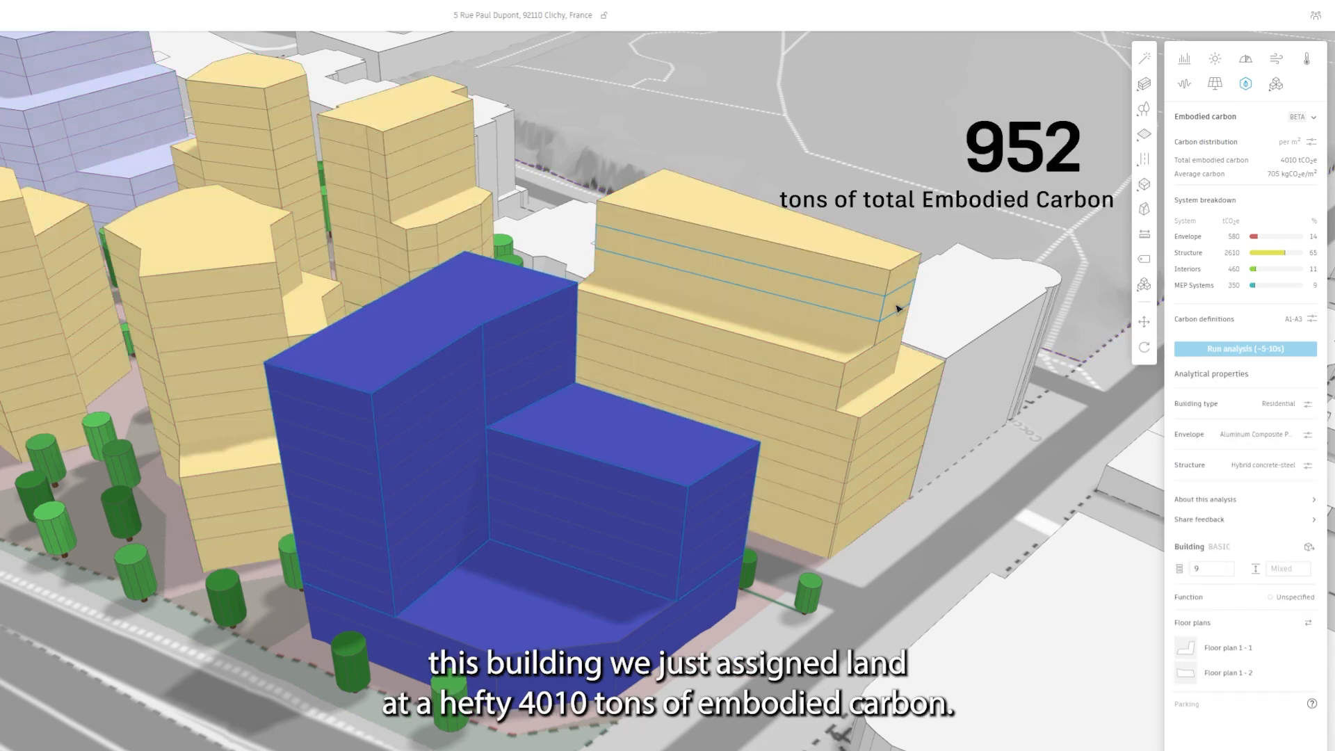
pyautogui.keyDown('shift'); pyautogui.click(627, 607); pyautogui.keyUp('shift')
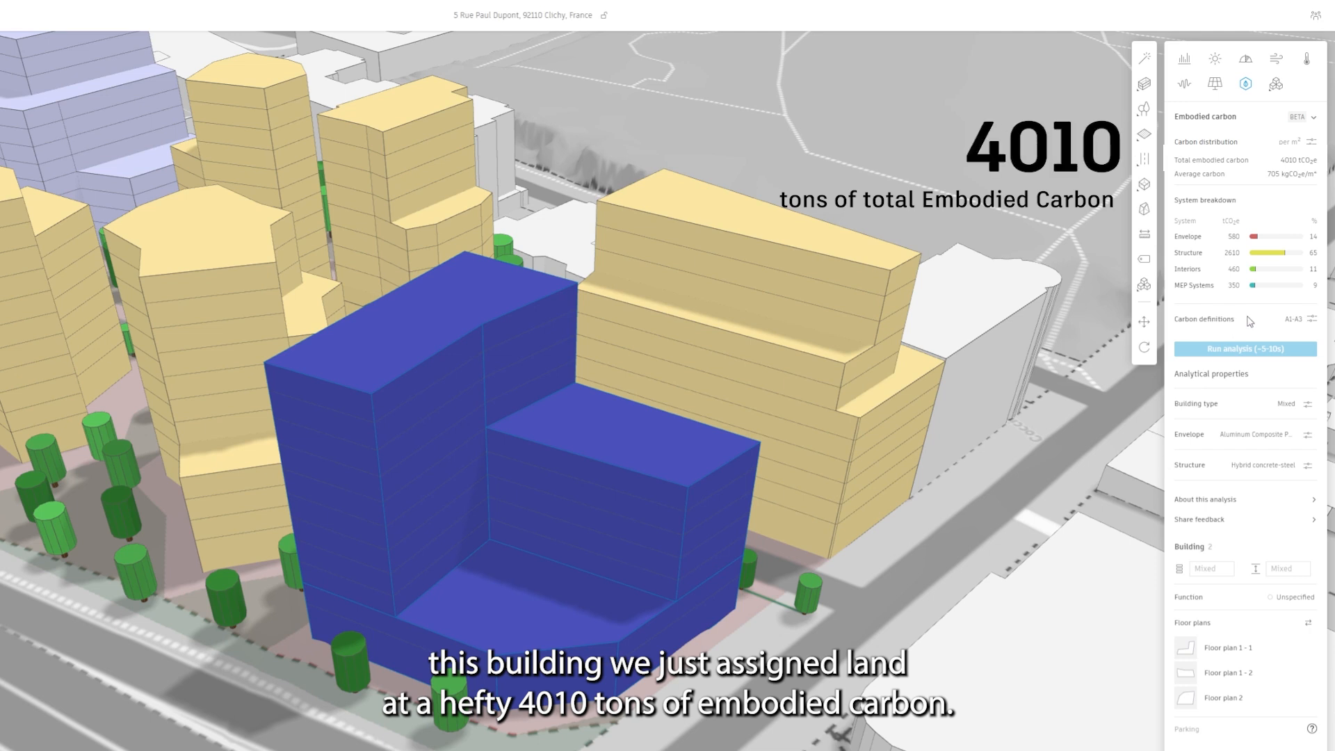
pyautogui.moveTo(1275, 271)
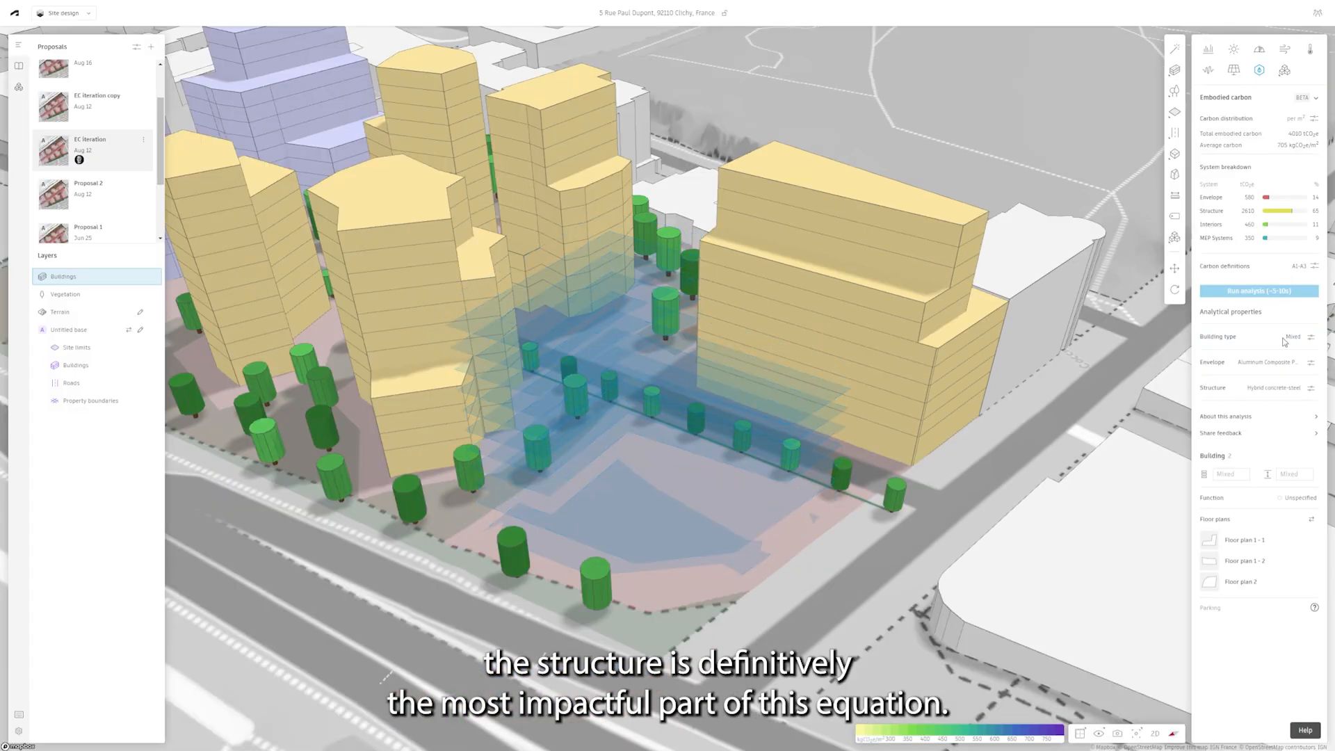
# Change the primary structure of both stacked buildings to Mass timber and rerun the embodied carbon analysis.
pyautogui.click(1308, 464)
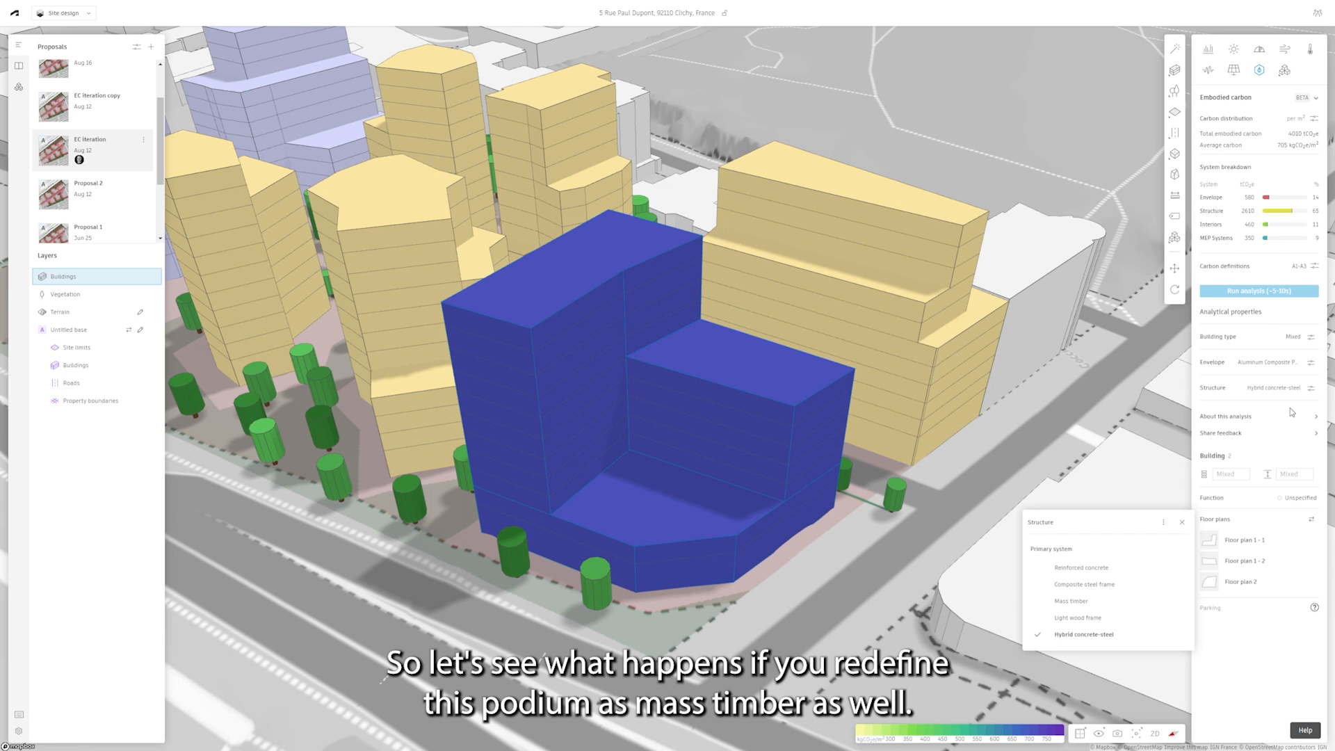
pyautogui.click(1083, 602)
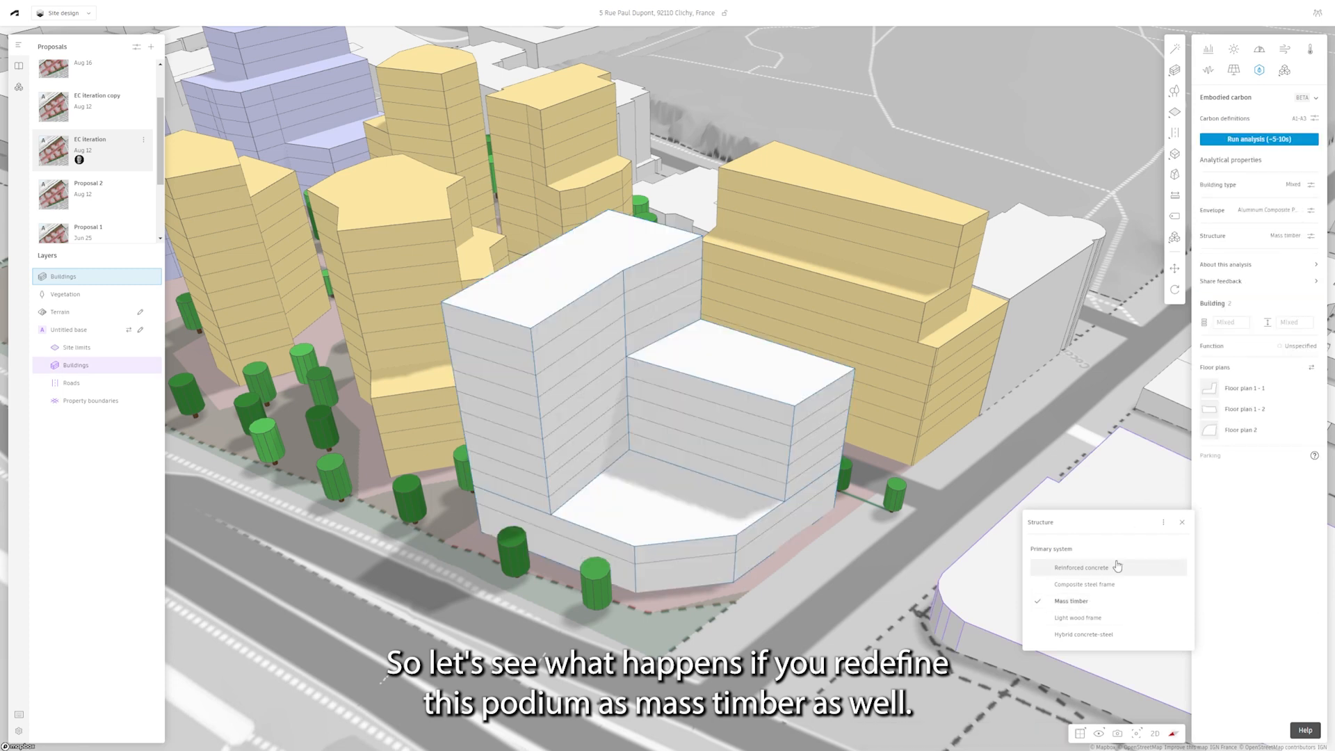
pyautogui.click(1248, 142)
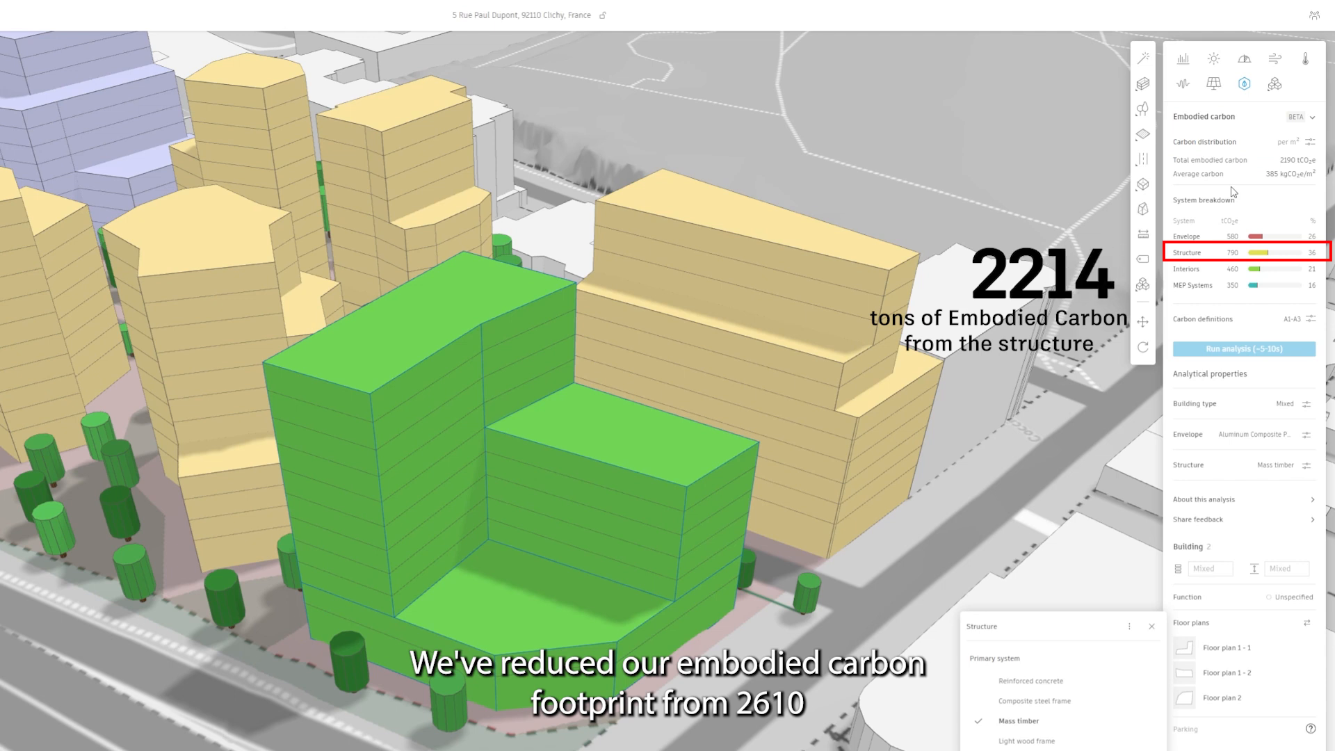
# Reduce the window-to-wall ratio of both stacked buildings to 35% and set only the podium's structure to Reinforced concrete.
pyautogui.click(1307, 435)
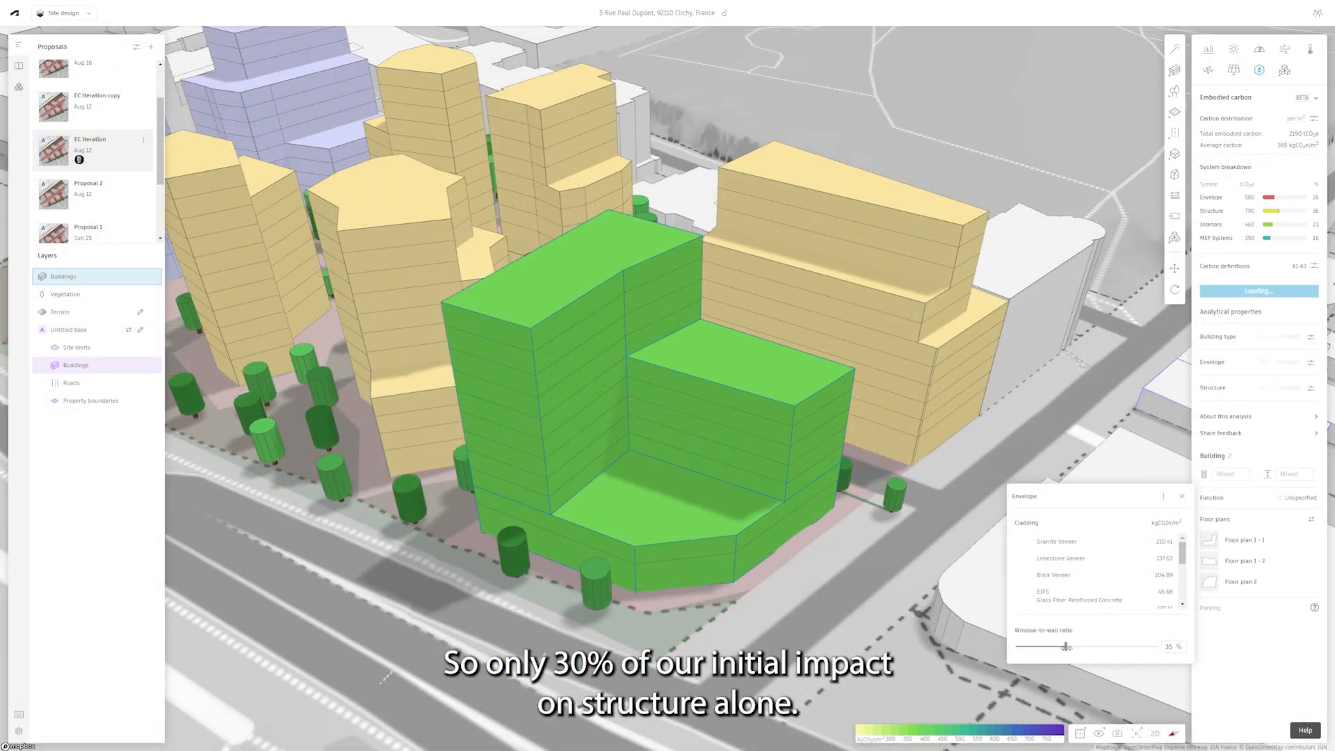
pyautogui.click(720, 507)
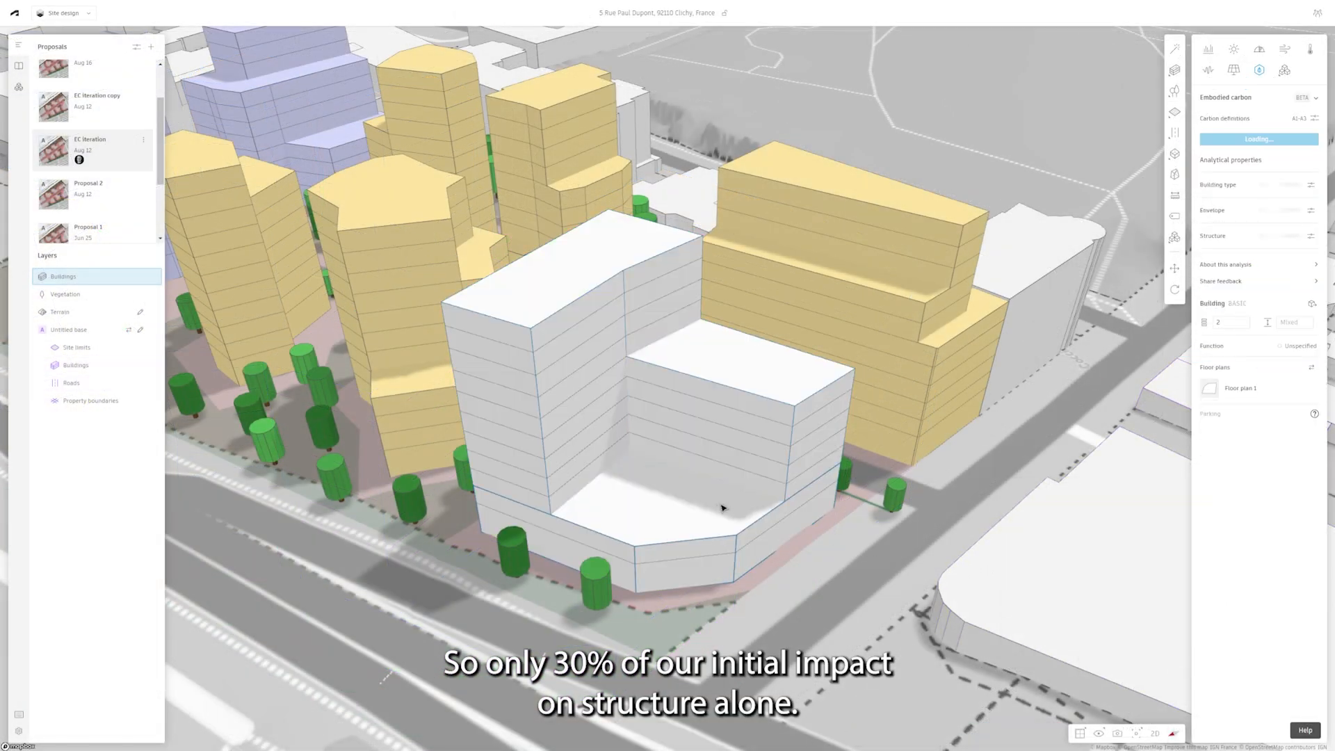
pyautogui.click(1312, 237)
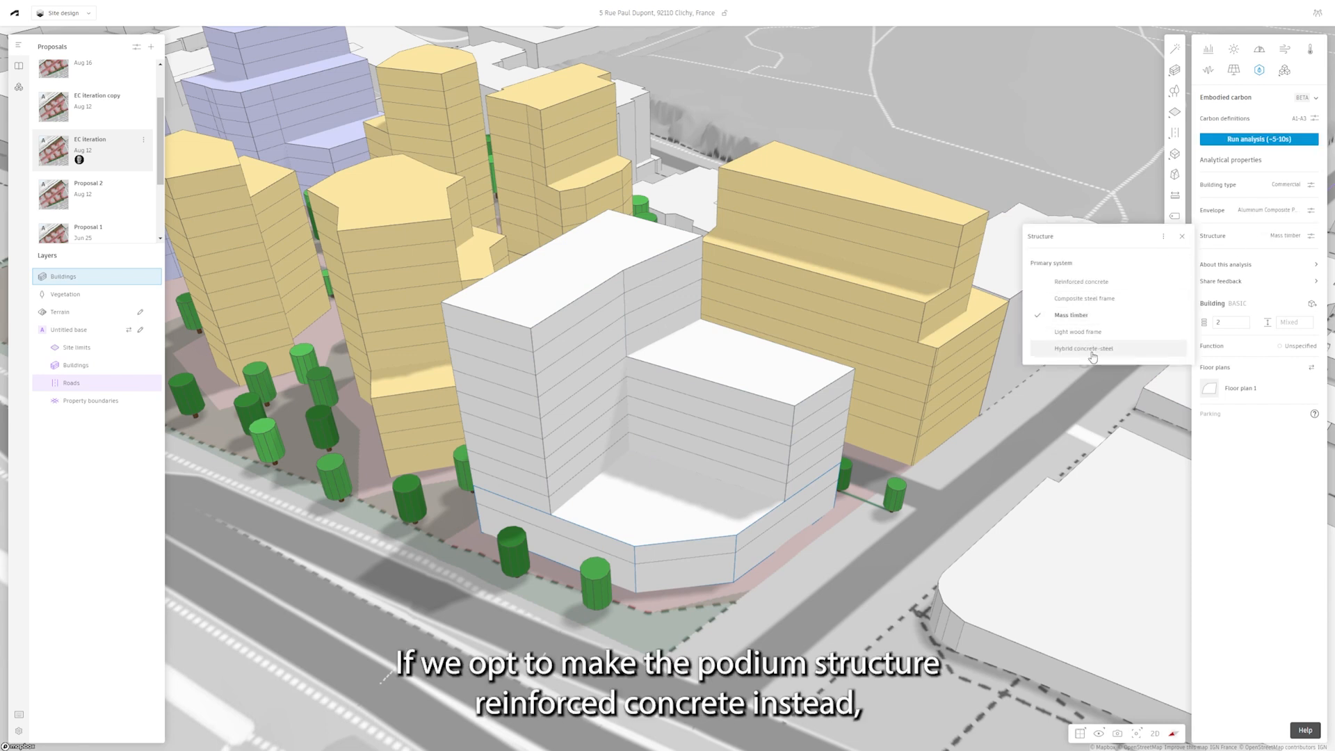
pyautogui.click(1095, 283)
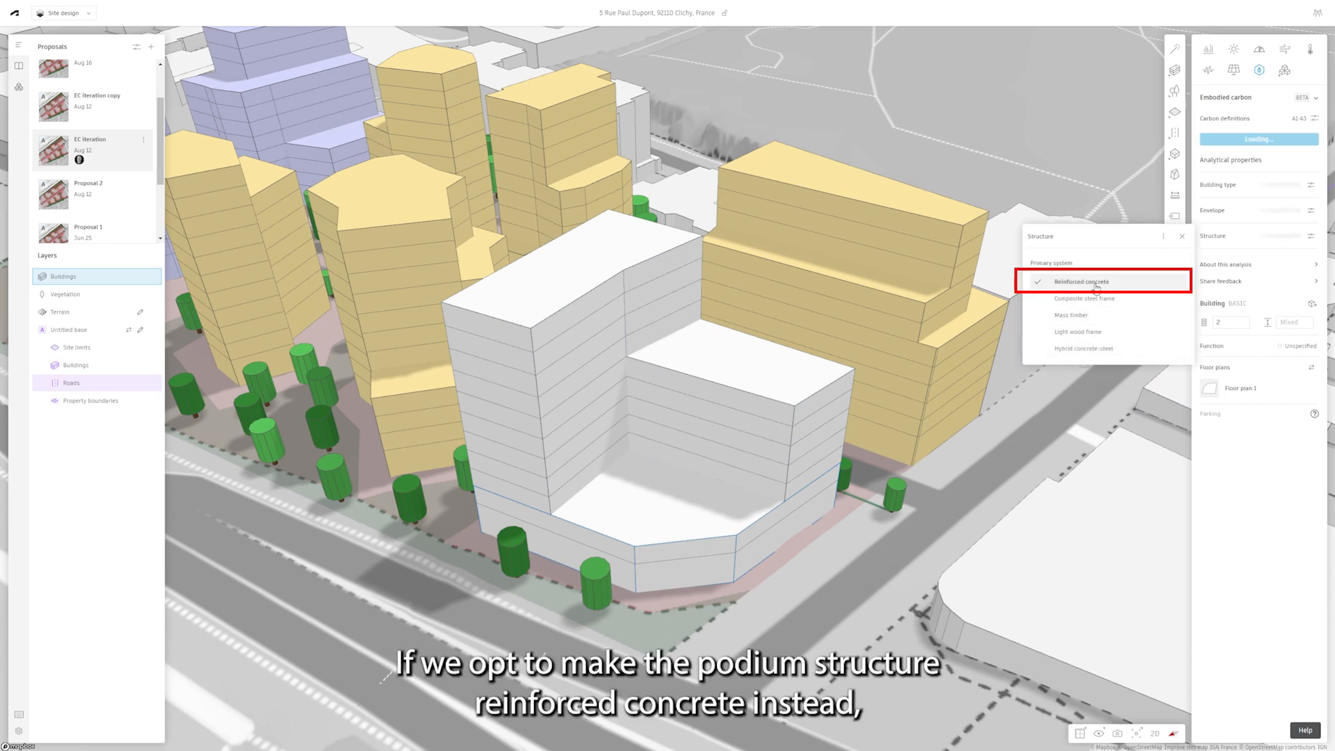
pyautogui.click(1186, 239)
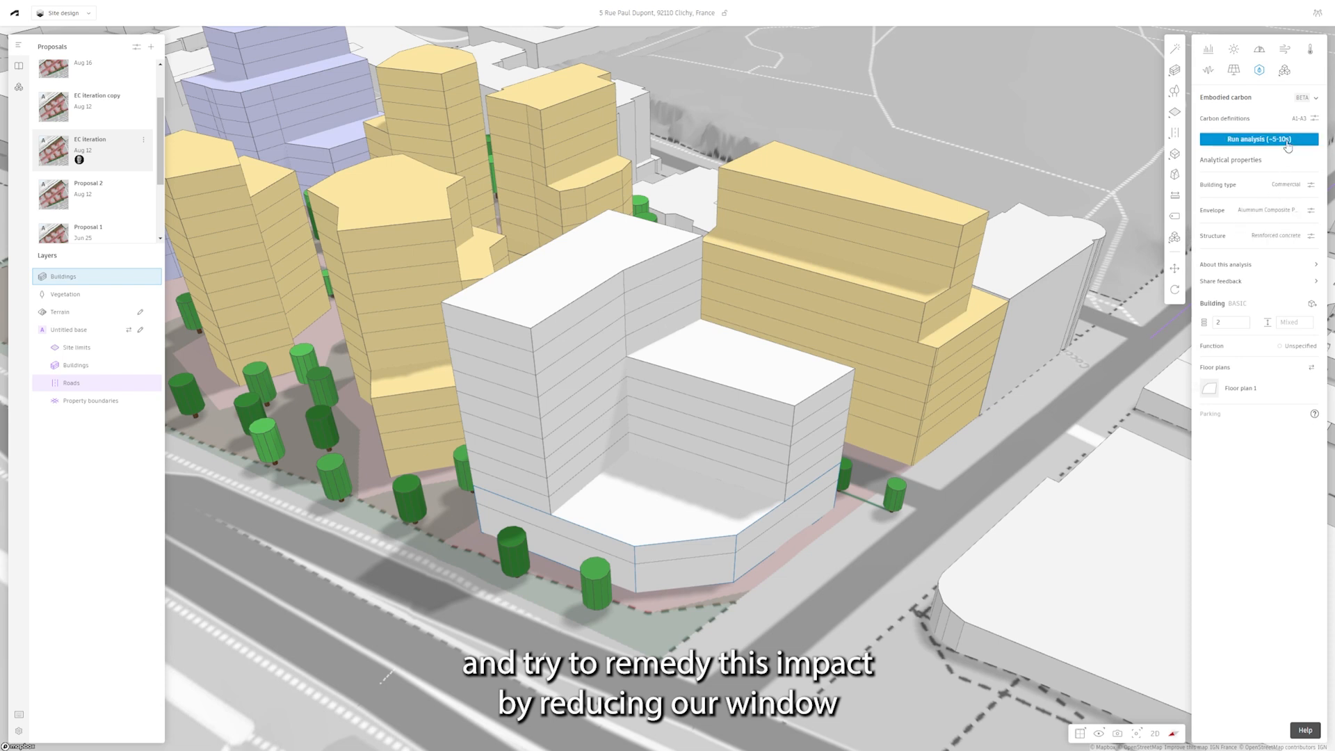
# Rerun the embodied carbon analysis and examine the combined results of the mass timber building and its concrete podium.
pyautogui.click(1286, 140)
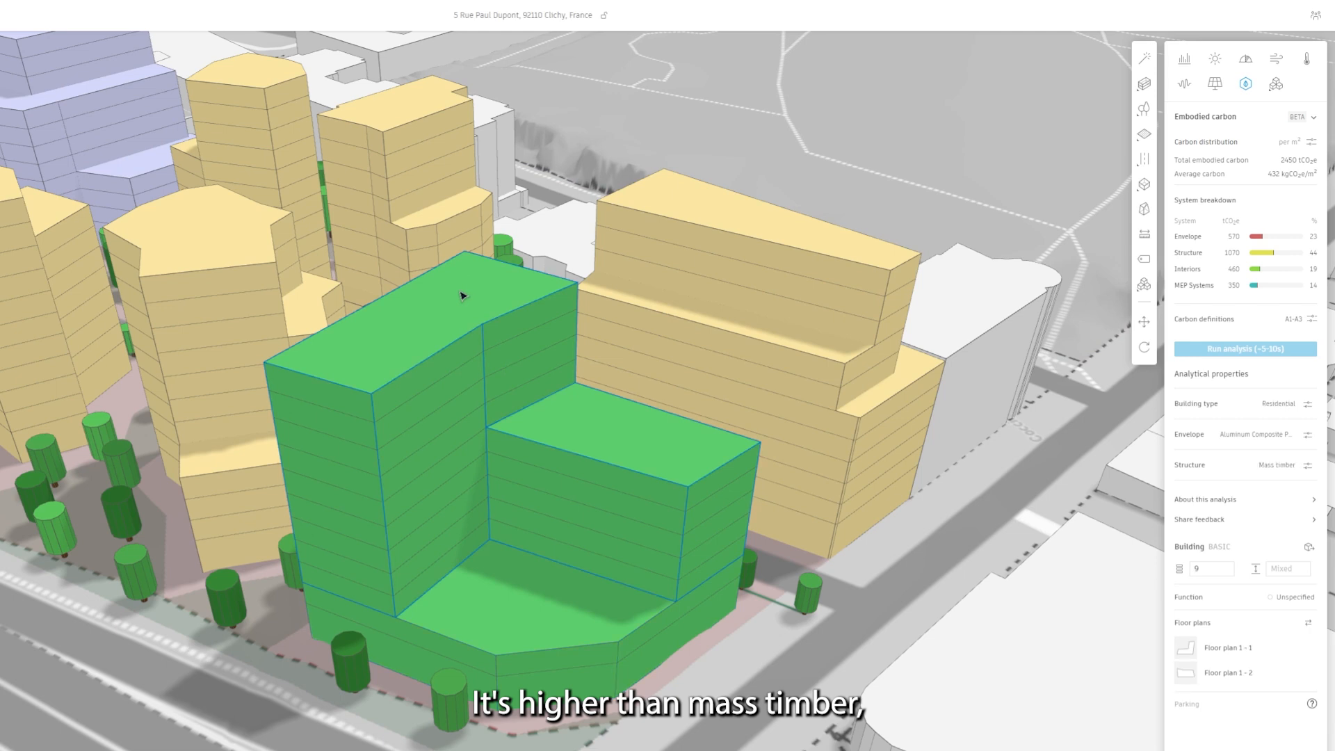
pyautogui.keyDown('shift'); pyautogui.click(546, 625); pyautogui.keyUp('shift')
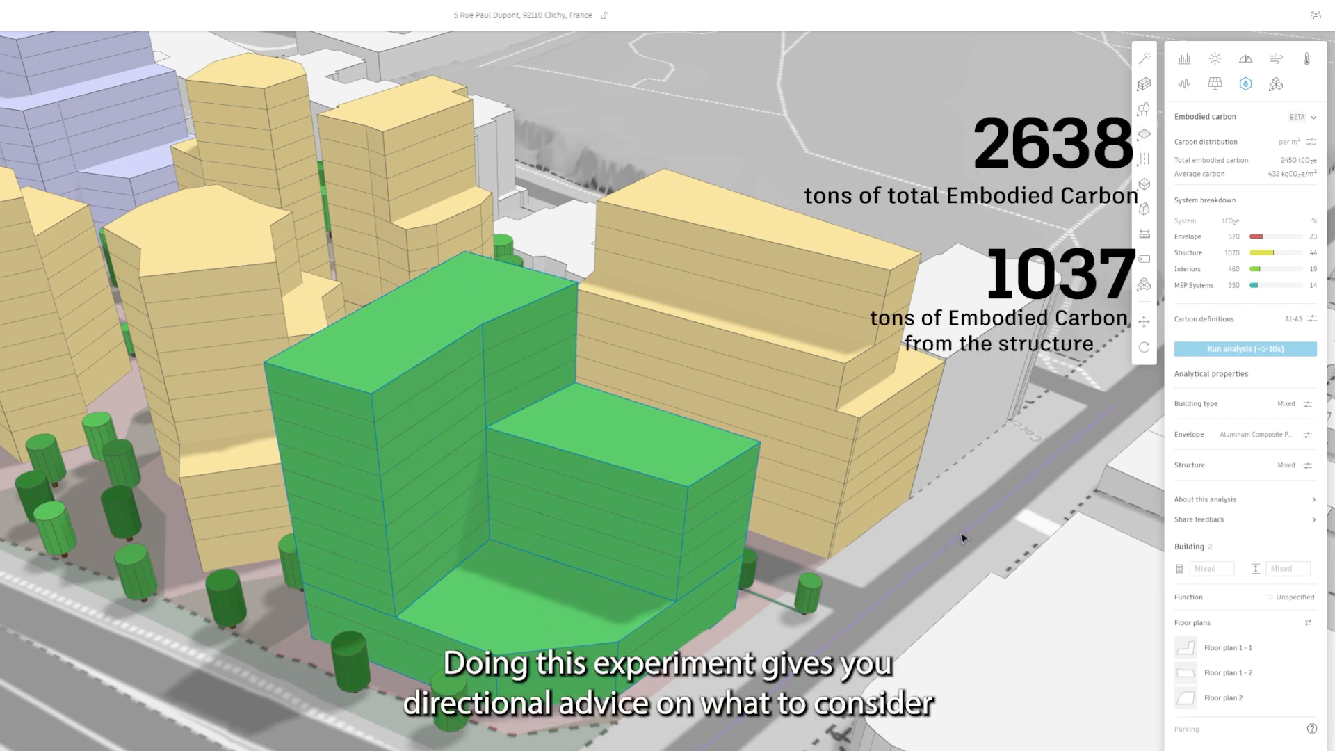